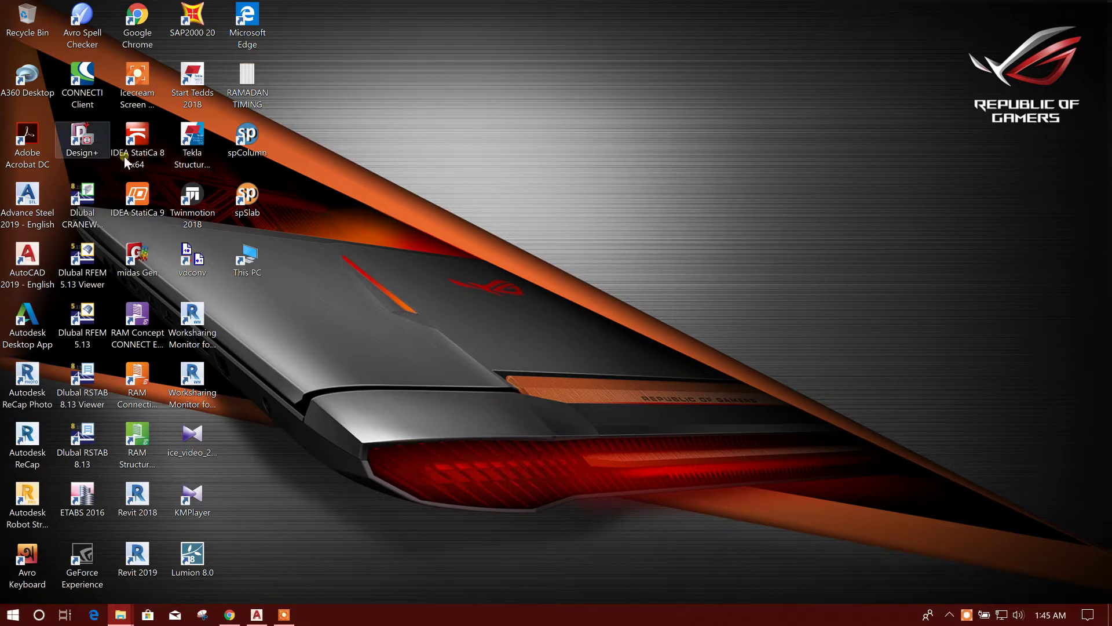
Launch Design+ as administrator, dismiss the license prompt, and create a new untitled project
{"action": "right_click", "coordinate": [80, 139]}
{"action": "left_click", "coordinate": [135, 193]}
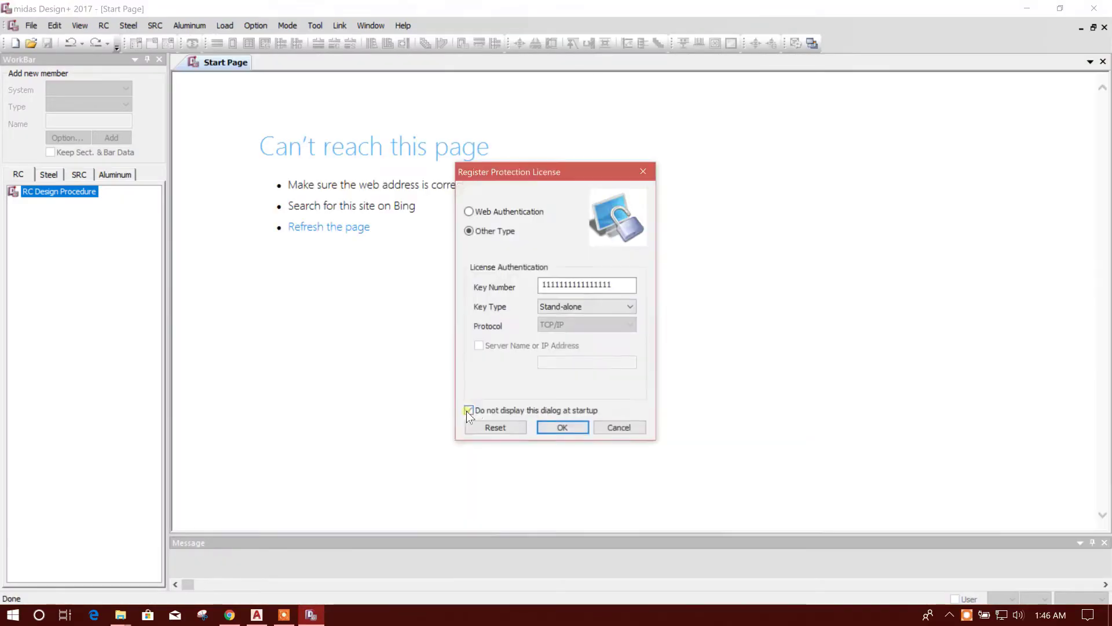
{"action": "left_click", "coordinate": [561, 431]}
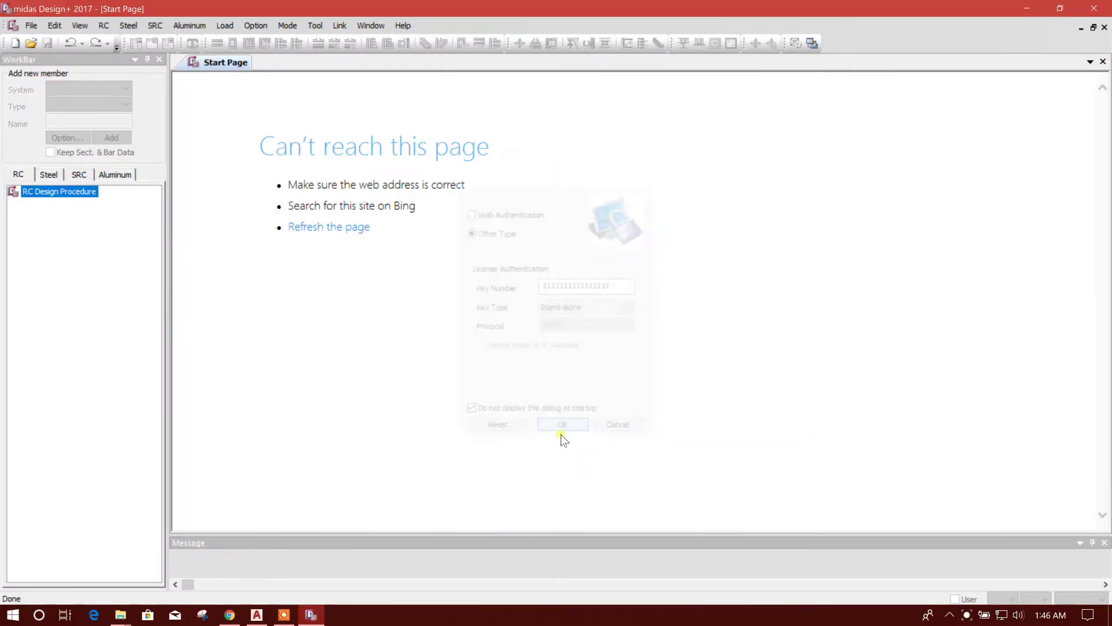
{"action": "left_click", "coordinate": [32, 26]}
{"action": "left_click", "coordinate": [49, 41]}
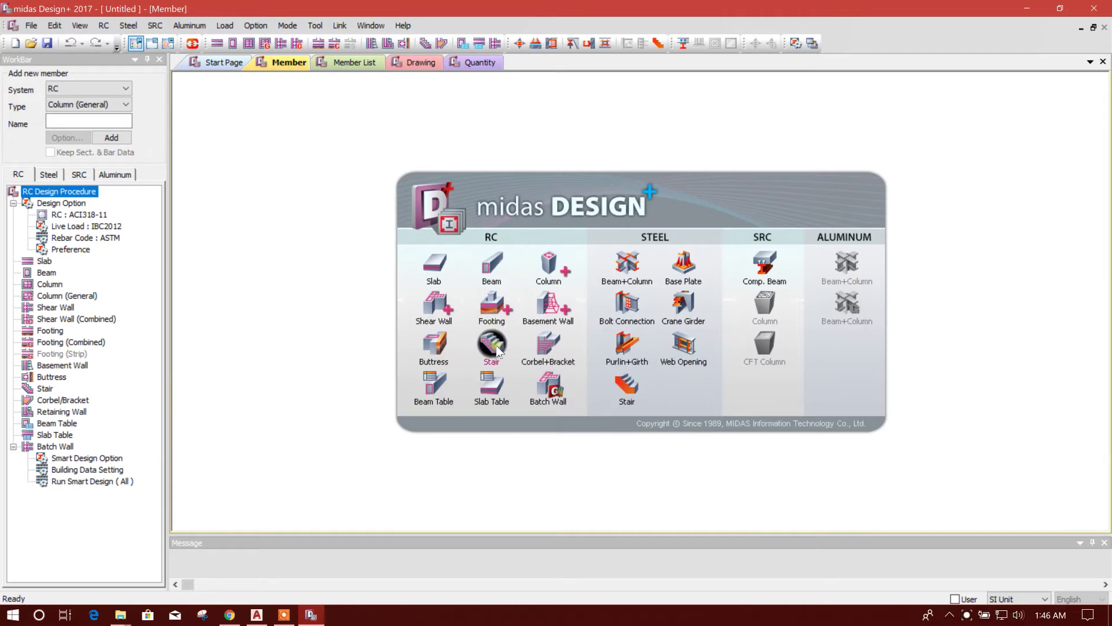
Add an RC stair member and rename it from ST01 to ST1
{"action": "left_click", "coordinate": [499, 348]}
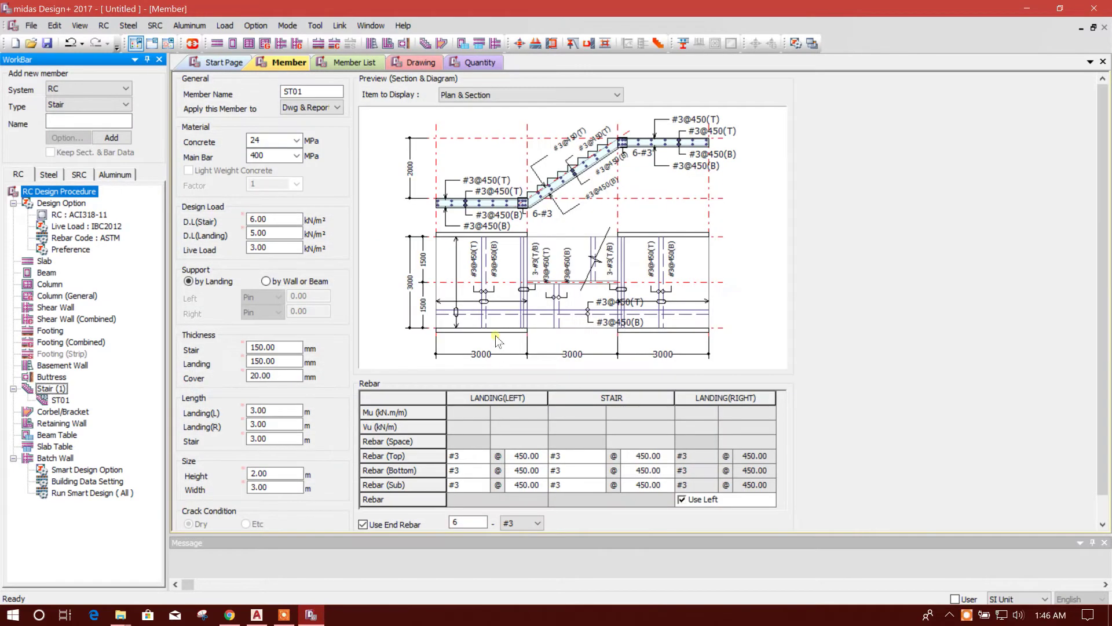
{"action": "left_click", "coordinate": [301, 91]}
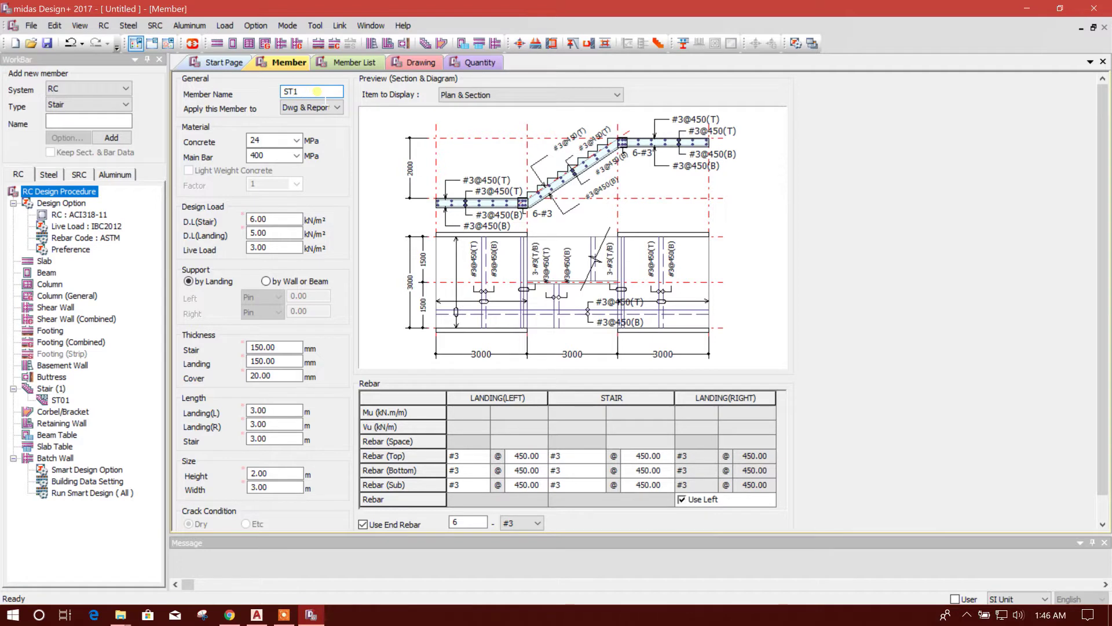
{"action": "right_click", "coordinate": [61, 399]}
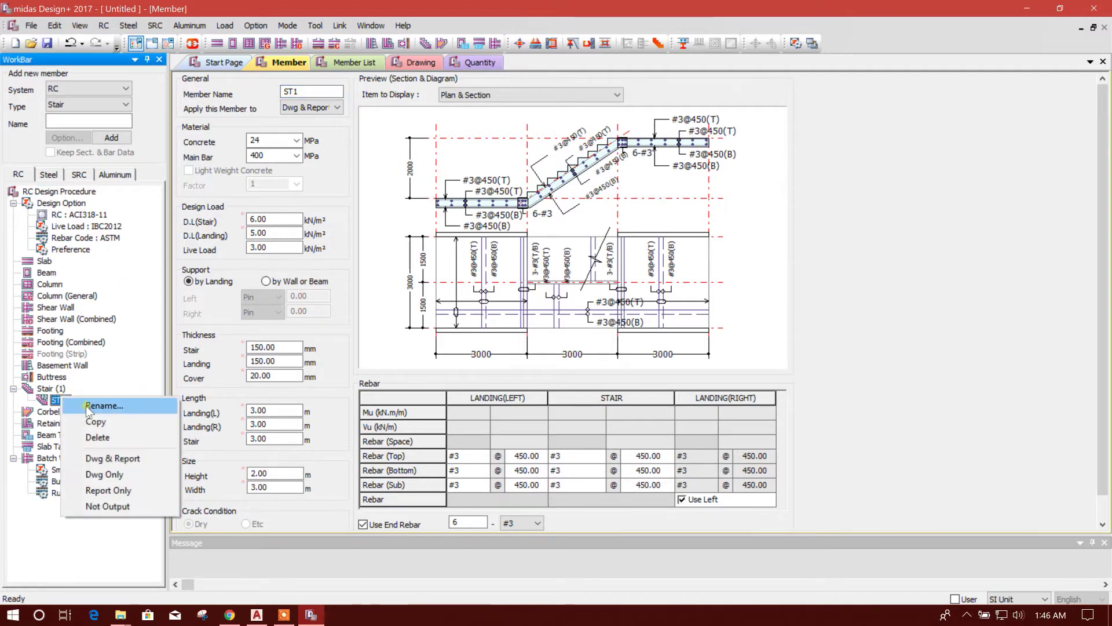
{"action": "left_click", "coordinate": [94, 407]}
{"action": "left_click", "coordinate": [70, 401]}
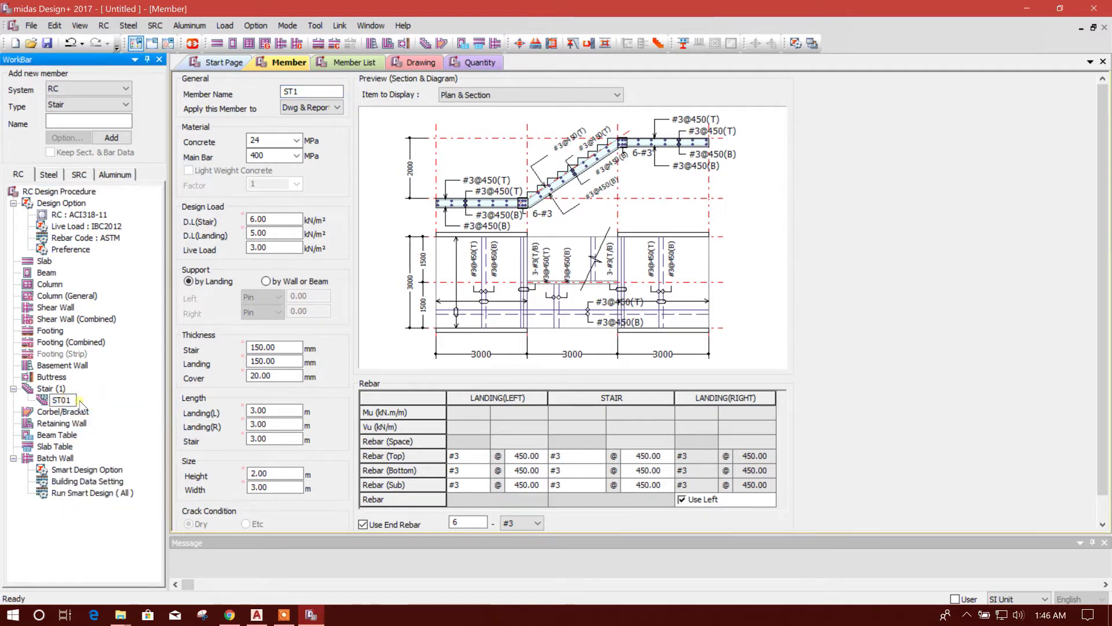
{"action": "key", "text": "BackSpace"}
{"action": "key", "text": "Return"}
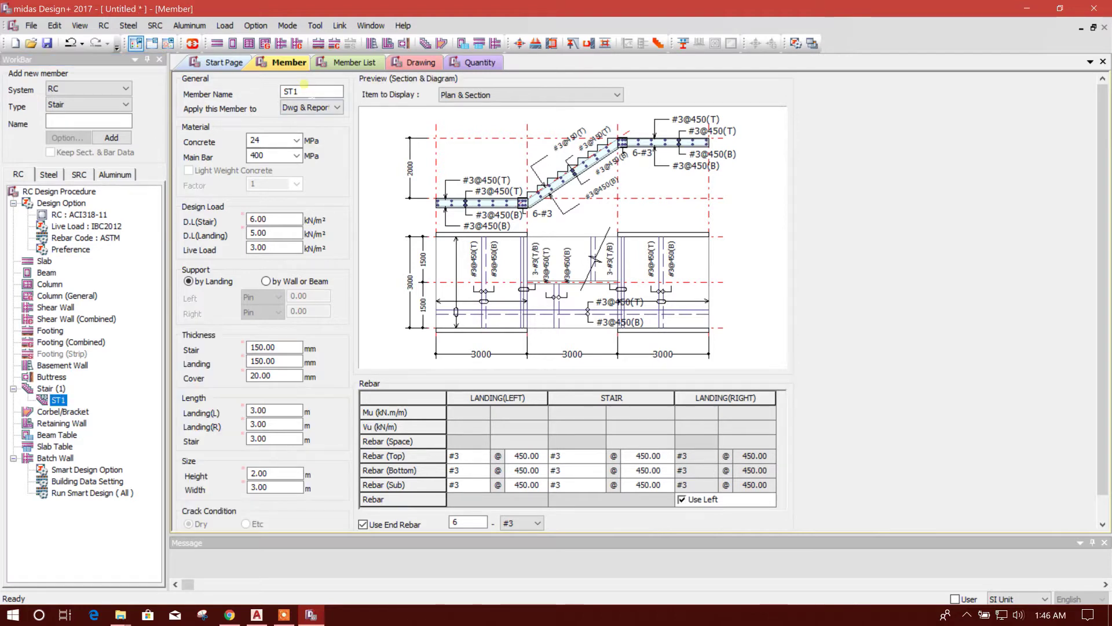
{"action": "left_click", "coordinate": [309, 92]}
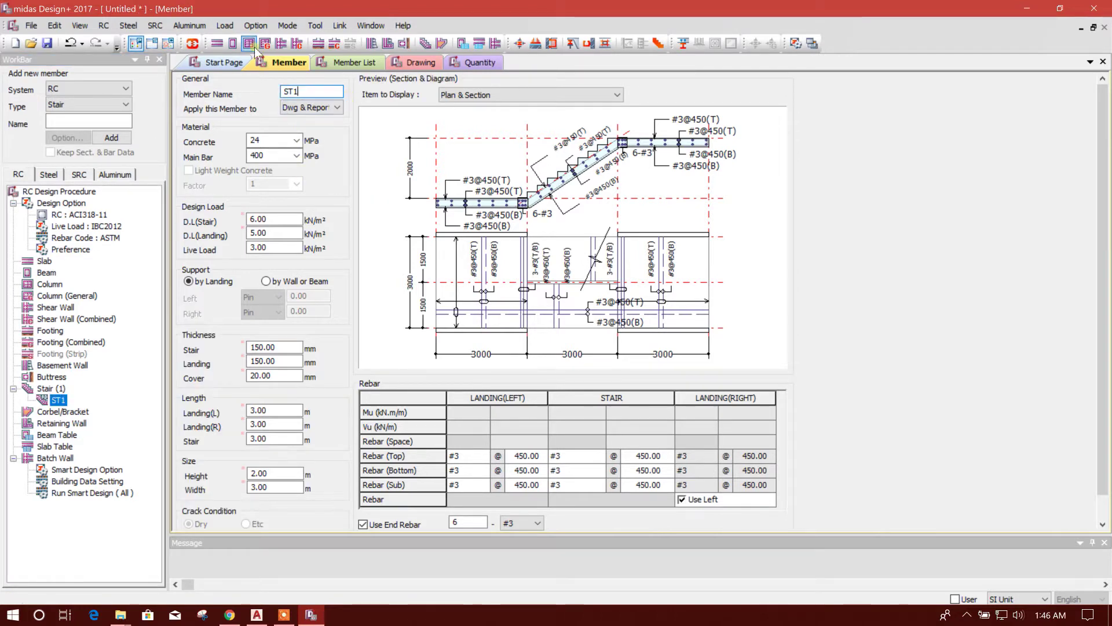
Apply KBC2016 as the uniform live load code in the Design Option
{"action": "left_click", "coordinate": [261, 26]}
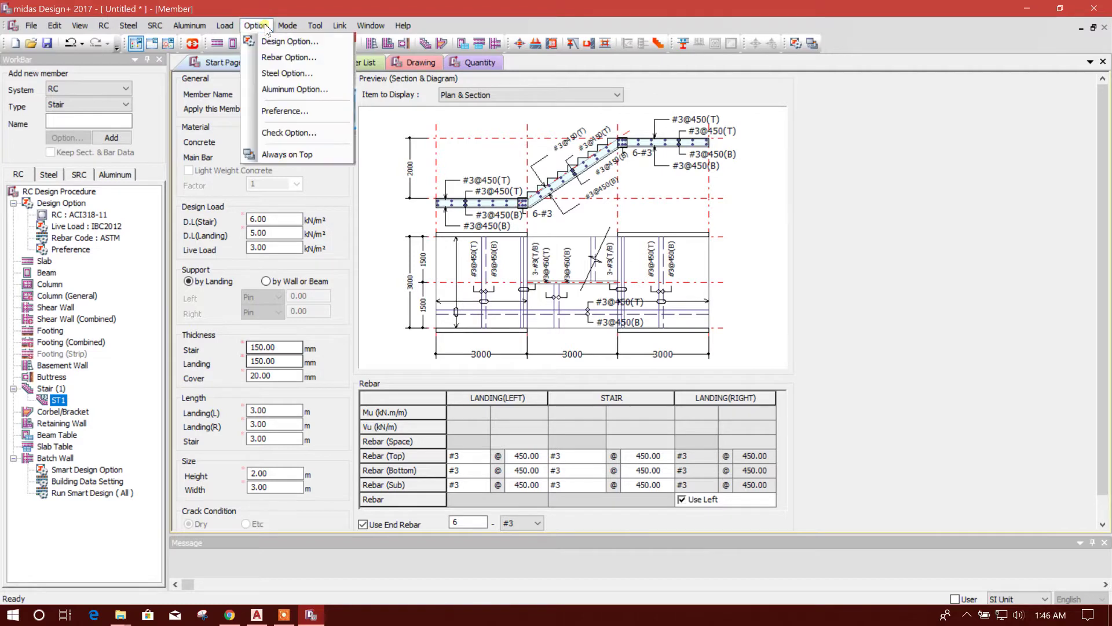
{"action": "left_click", "coordinate": [281, 40]}
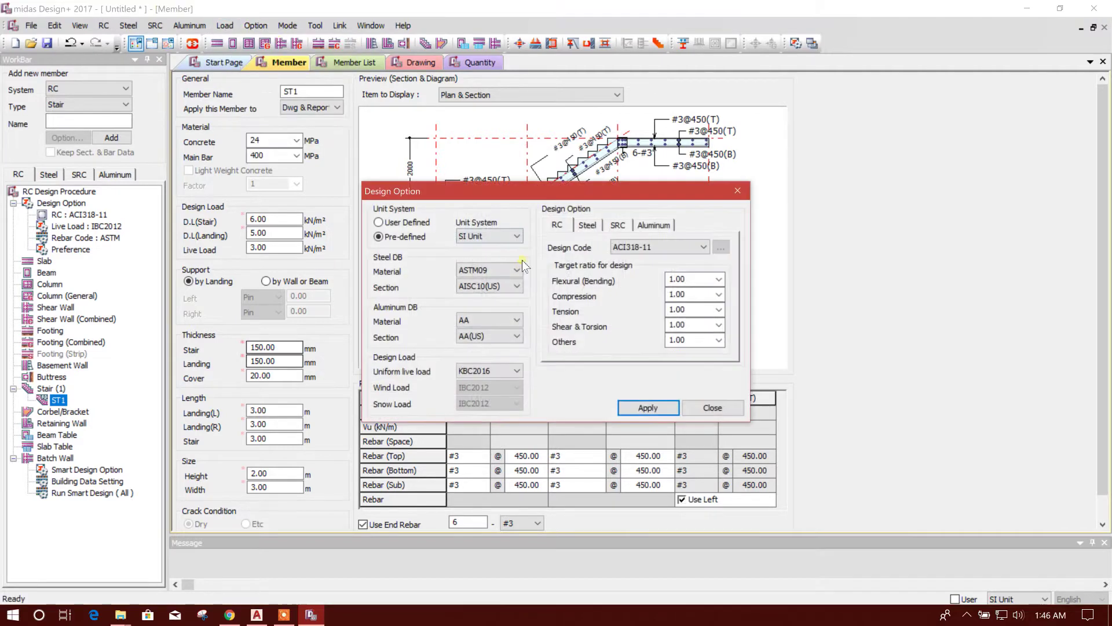
{"action": "left_click", "coordinate": [649, 408]}
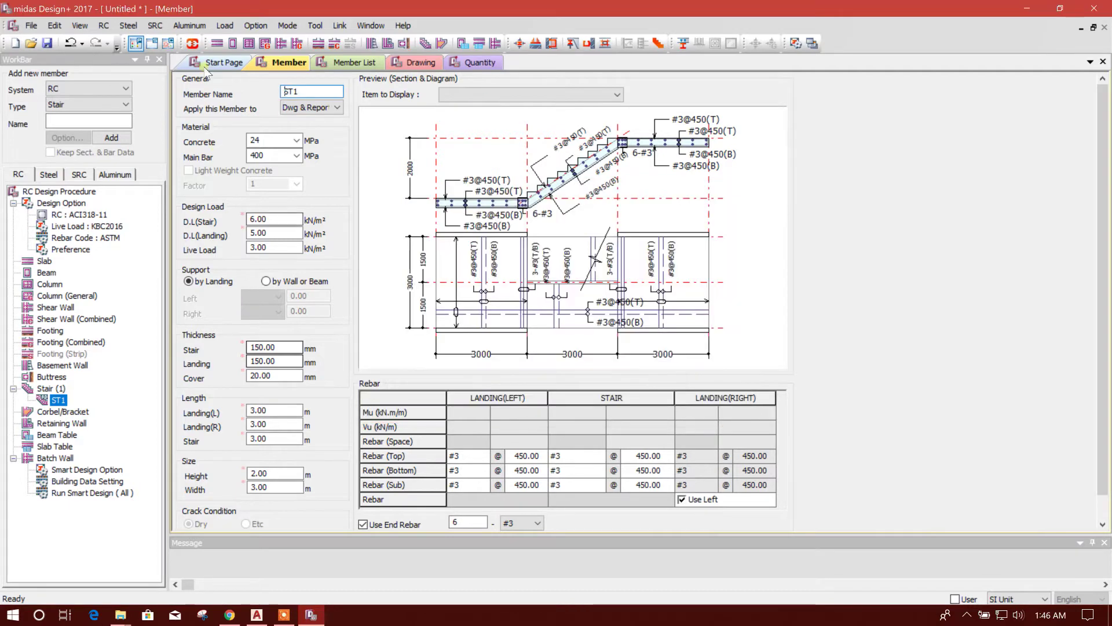
Switch the rebar code to GB in the Rebar Option and apply it
{"action": "left_click", "coordinate": [256, 25]}
{"action": "left_click", "coordinate": [289, 58]}
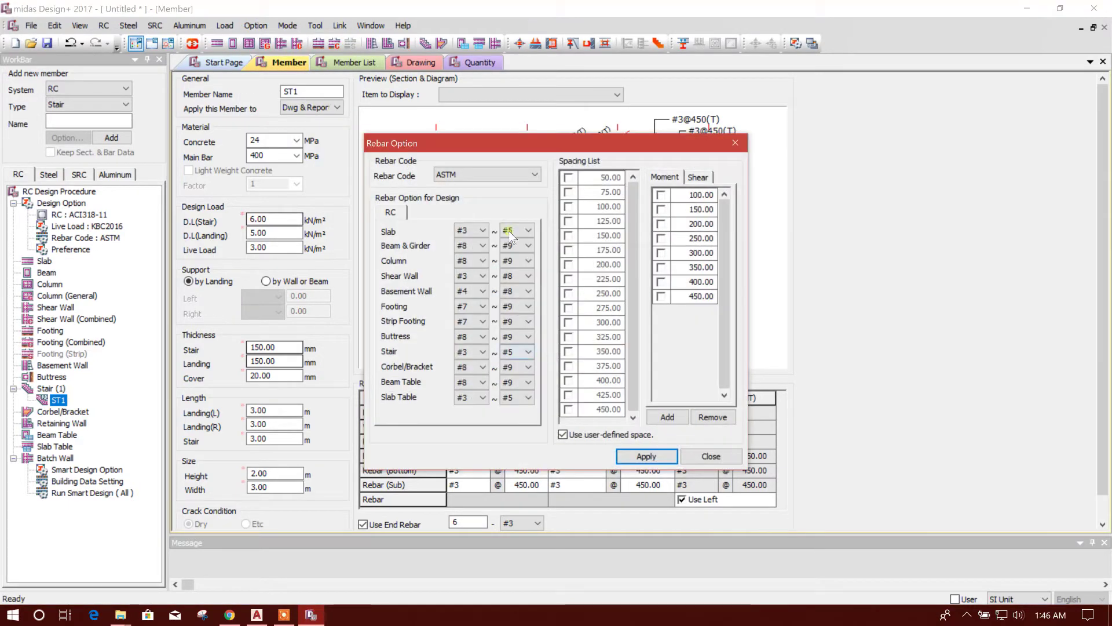
{"action": "left_click", "coordinate": [487, 176]}
{"action": "left_click", "coordinate": [442, 241]}
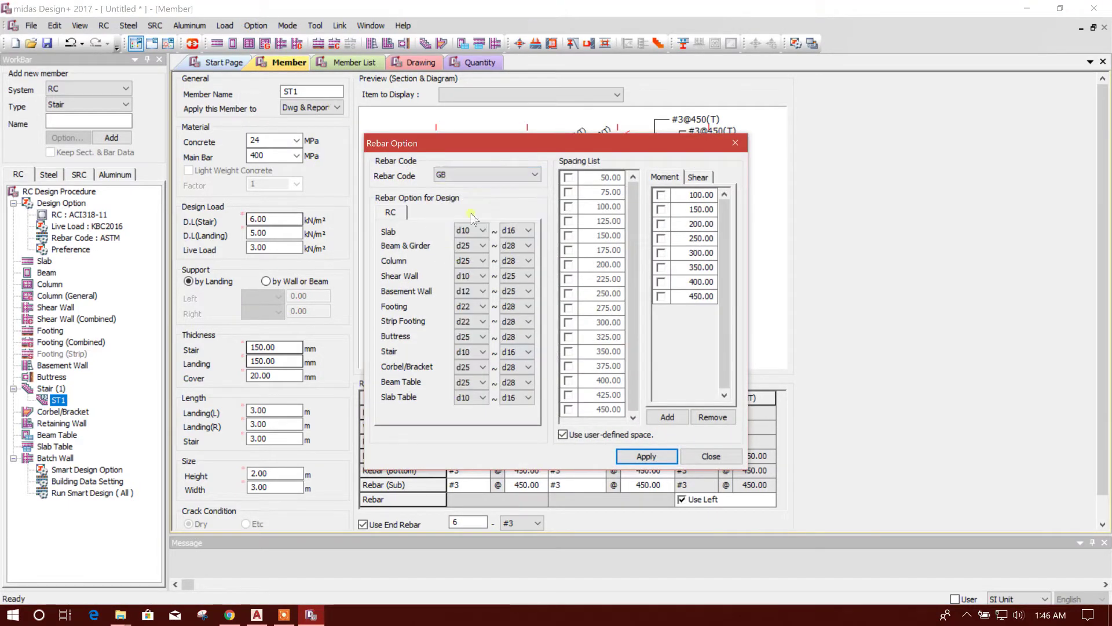
{"action": "left_click", "coordinate": [646, 456]}
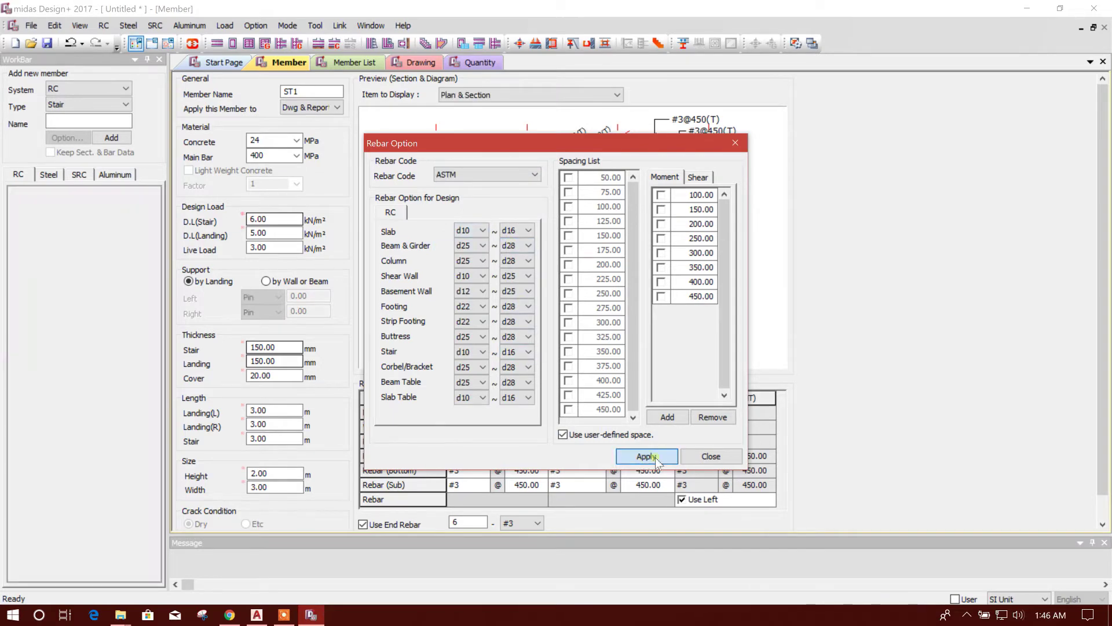
{"action": "left_click", "coordinate": [483, 455]}
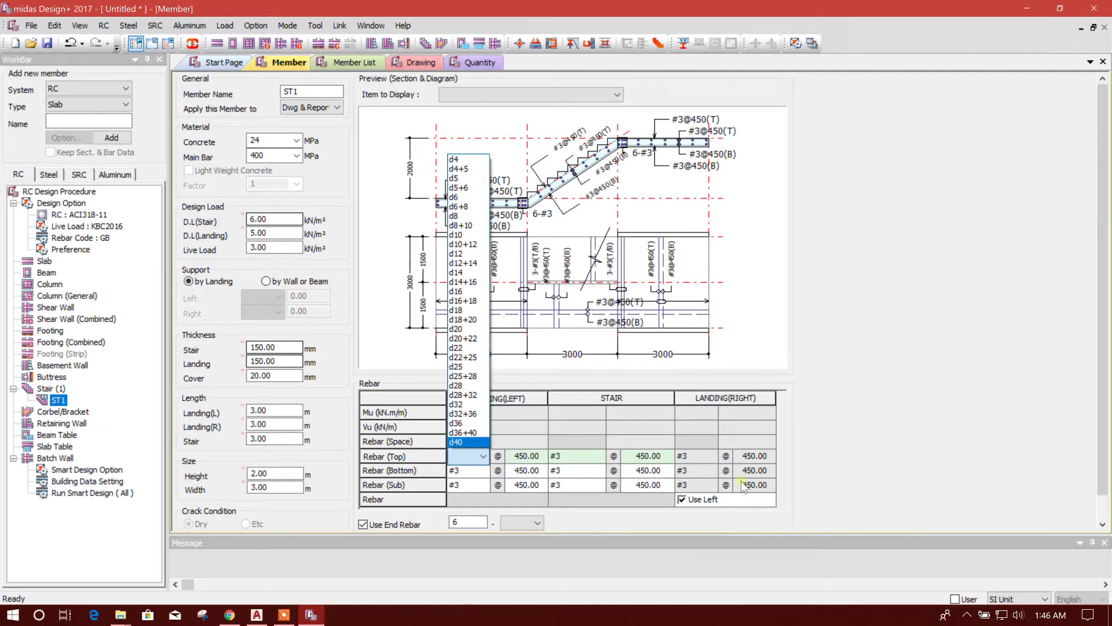
Set concrete strength to 24.13 and main bar strength to 413.7
{"action": "left_click", "coordinate": [790, 443]}
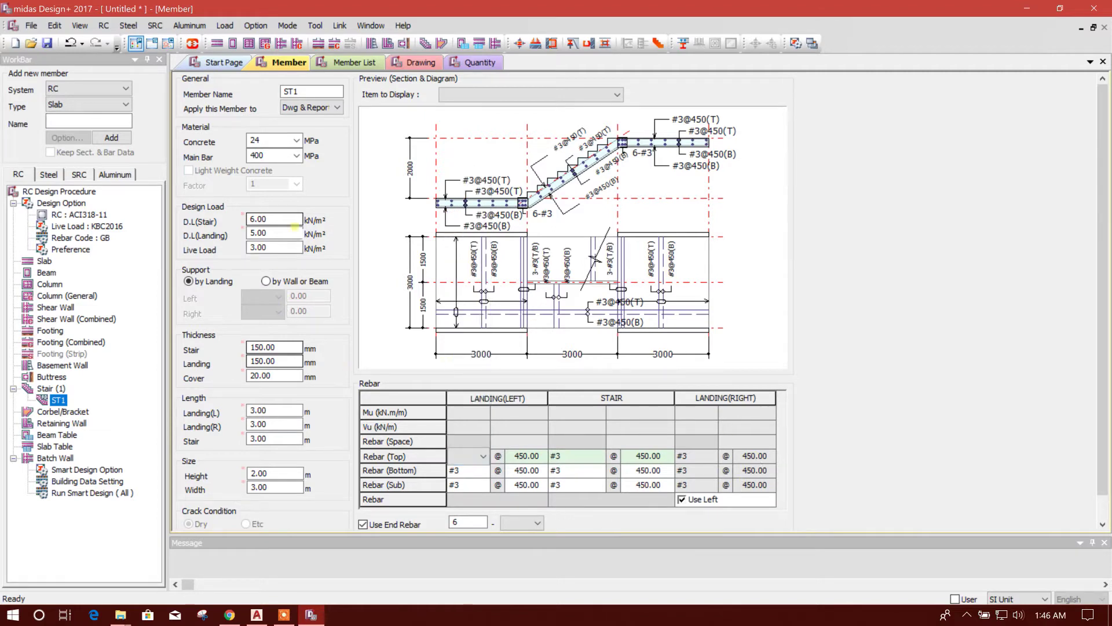
{"action": "left_click", "coordinate": [296, 142]}
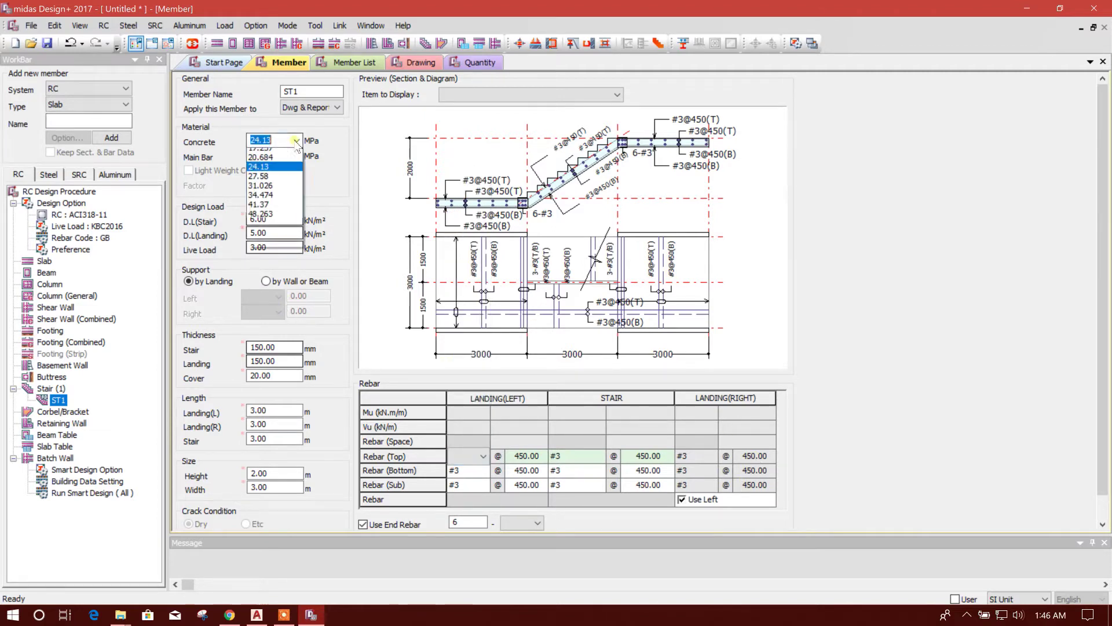
{"action": "left_click", "coordinate": [261, 149]}
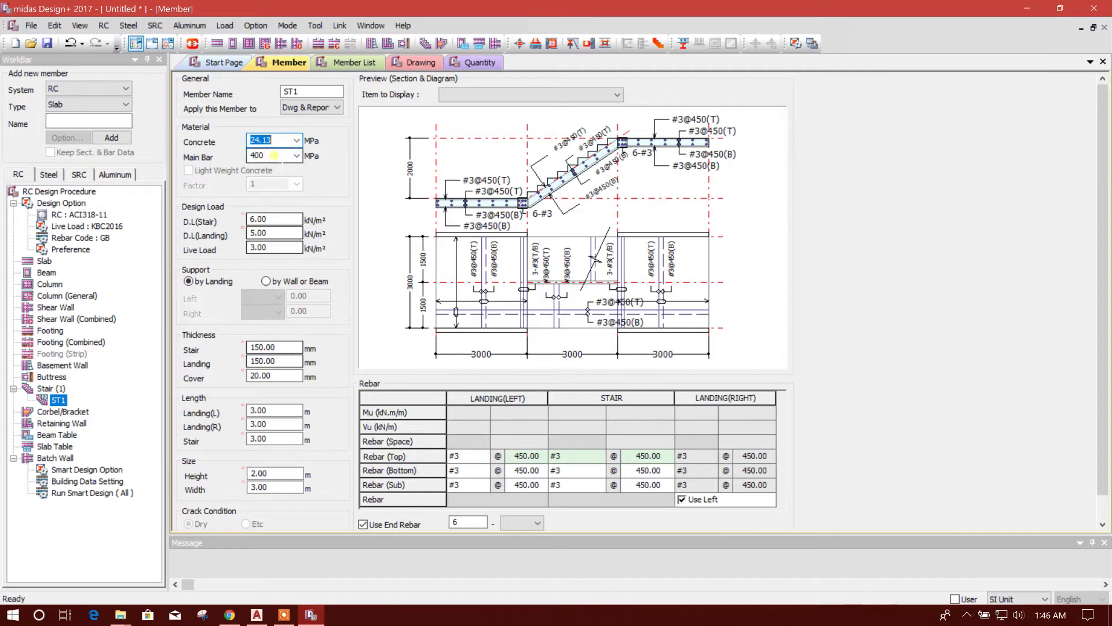
{"action": "left_click", "coordinate": [297, 156]}
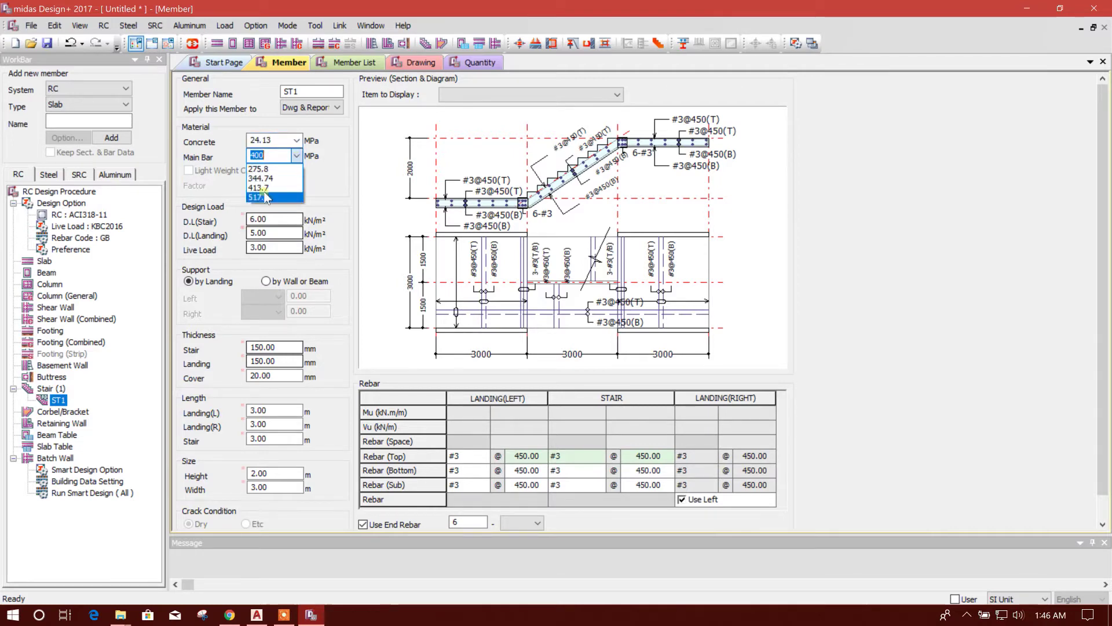
{"action": "left_click", "coordinate": [261, 188]}
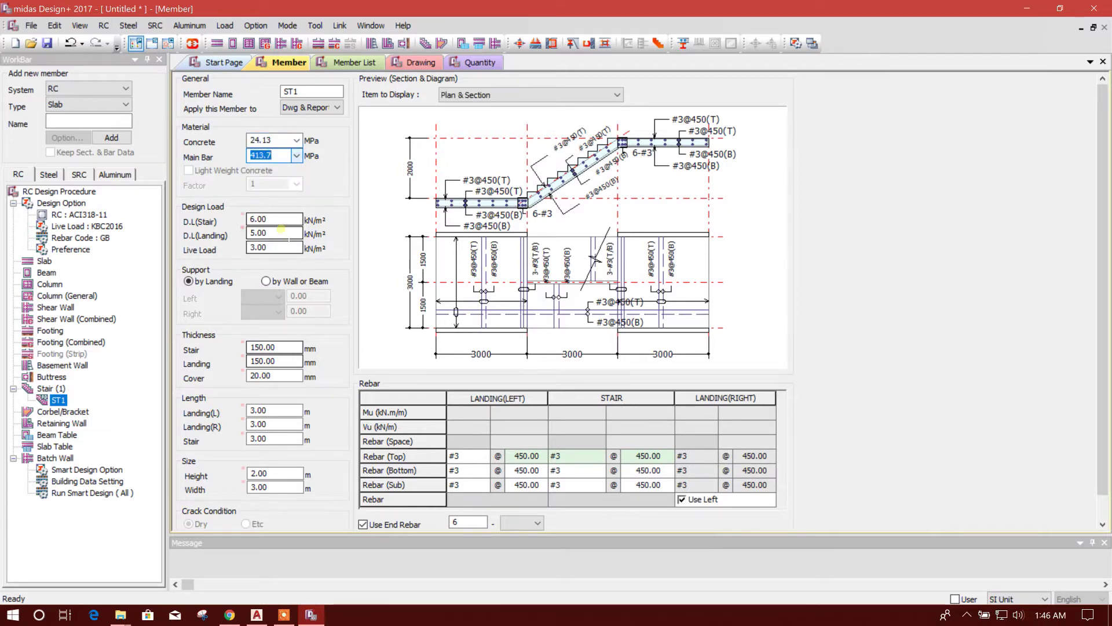
{"action": "left_click", "coordinate": [274, 220]}
Enter 4 kN/m² for the stair and landing dead loads, replacing 6.00
{"action": "left_click", "coordinate": [657, 340]}
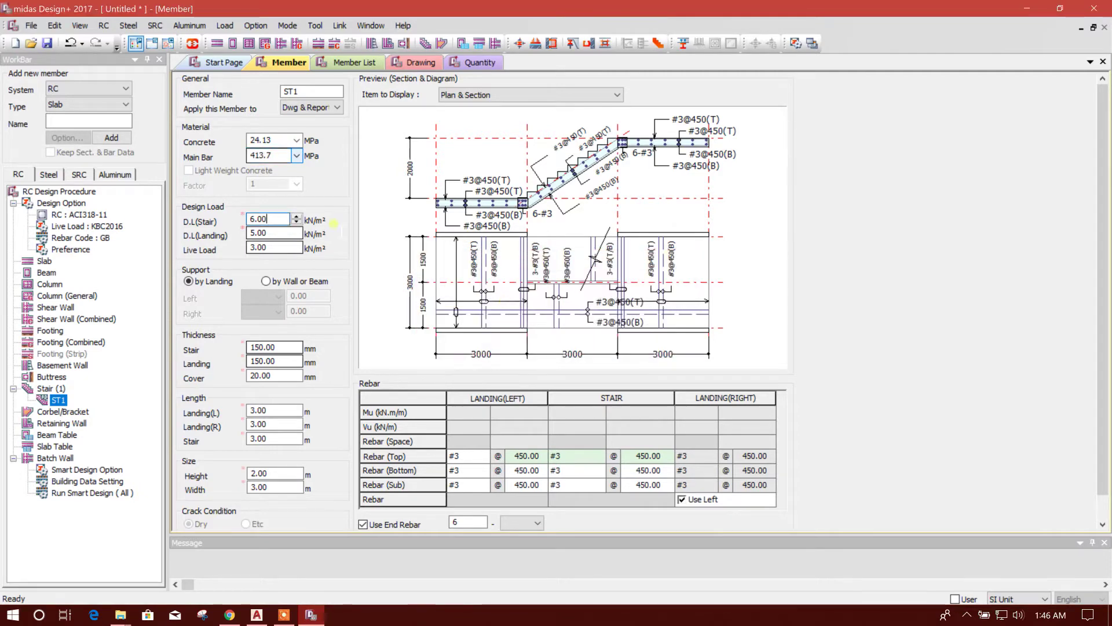
{"action": "double_click", "coordinate": [259, 219]}
{"action": "type", "text": "4"}
{"action": "key", "text": "Tab"}
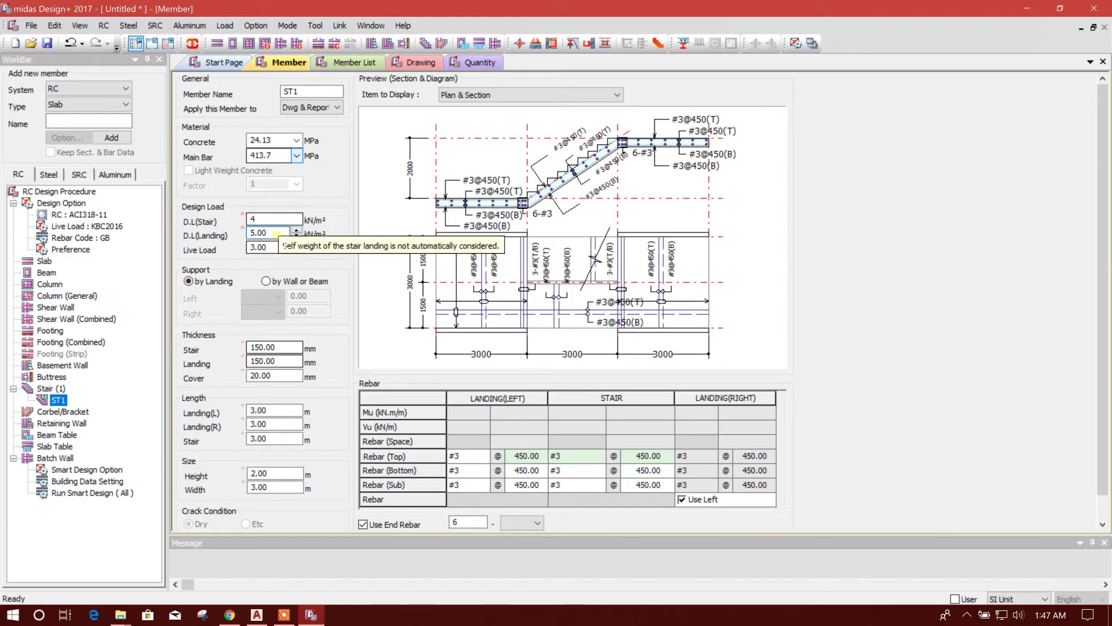
{"action": "type", "text": "4"}
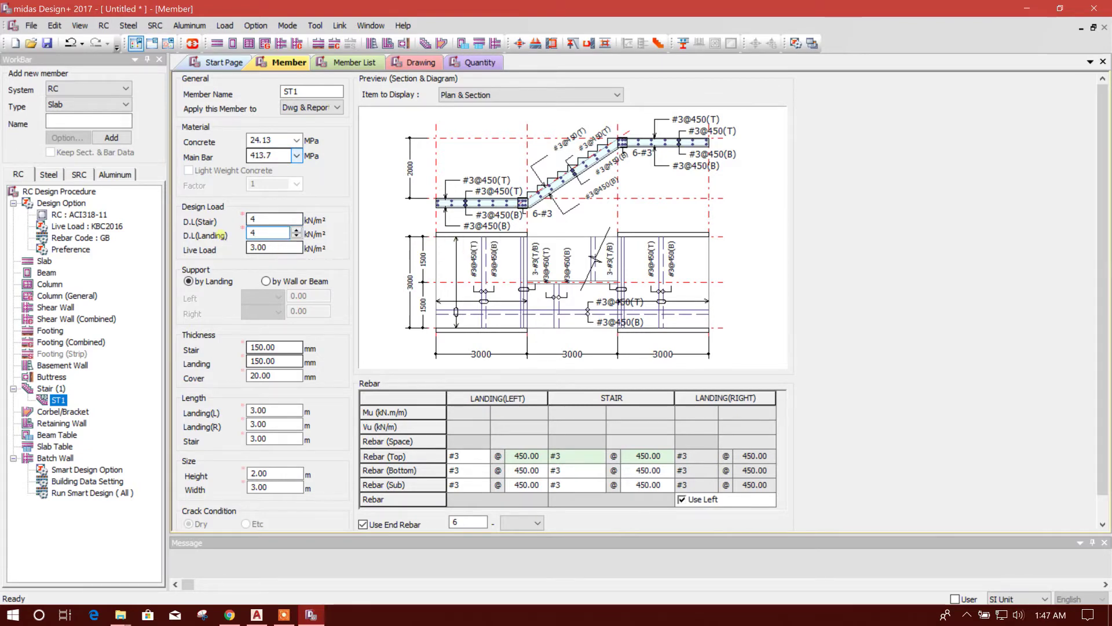
{"action": "key", "text": "Tab"}
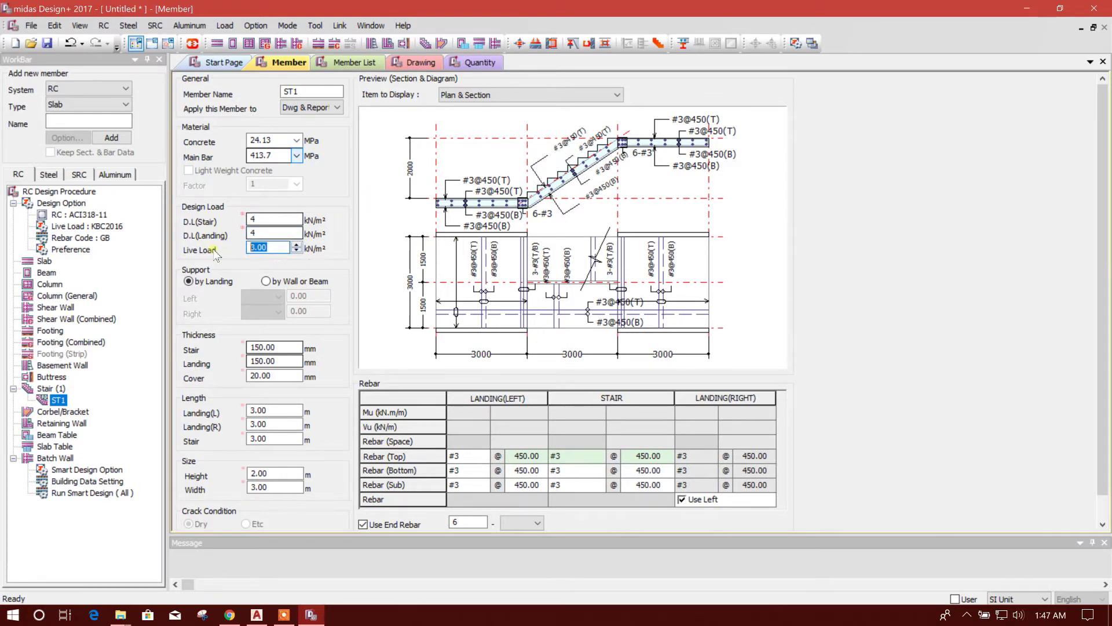
{"action": "left_click", "coordinate": [266, 220]}
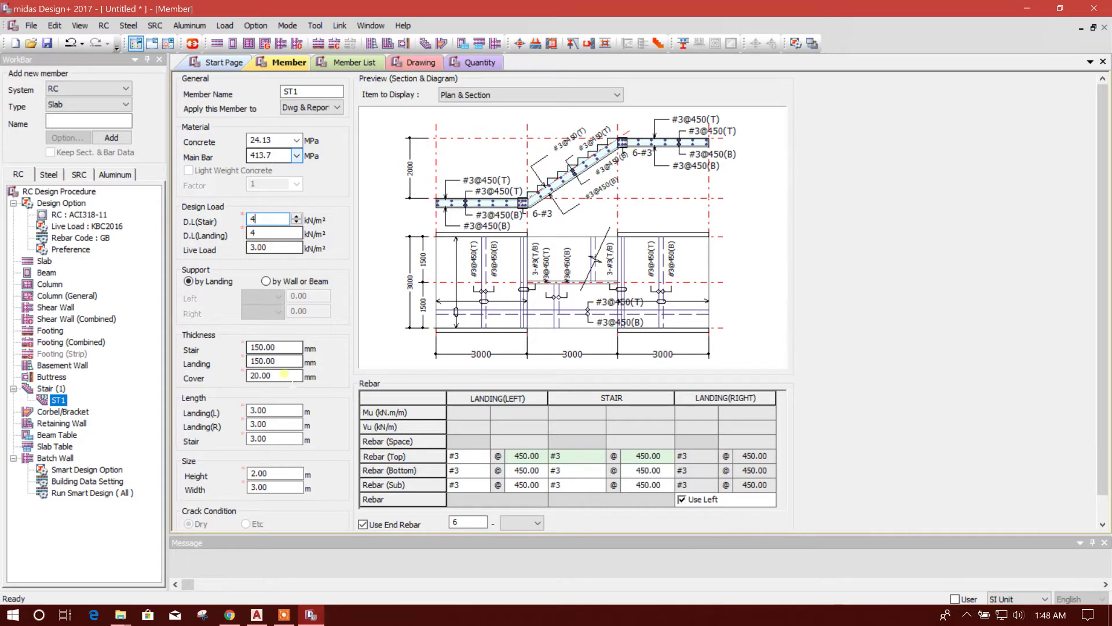
Enter 175 mm for the stair and landing thicknesses and 30 mm for the cover
{"action": "left_click", "coordinate": [270, 347]}
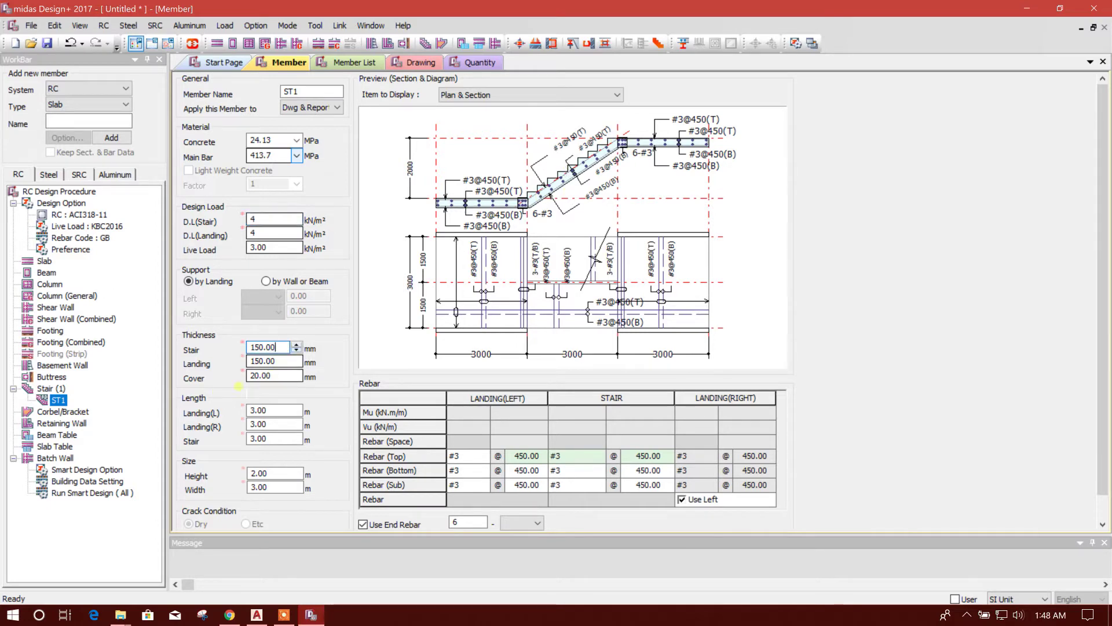
{"action": "double_click", "coordinate": [264, 348]}
{"action": "type", "text": "175"}
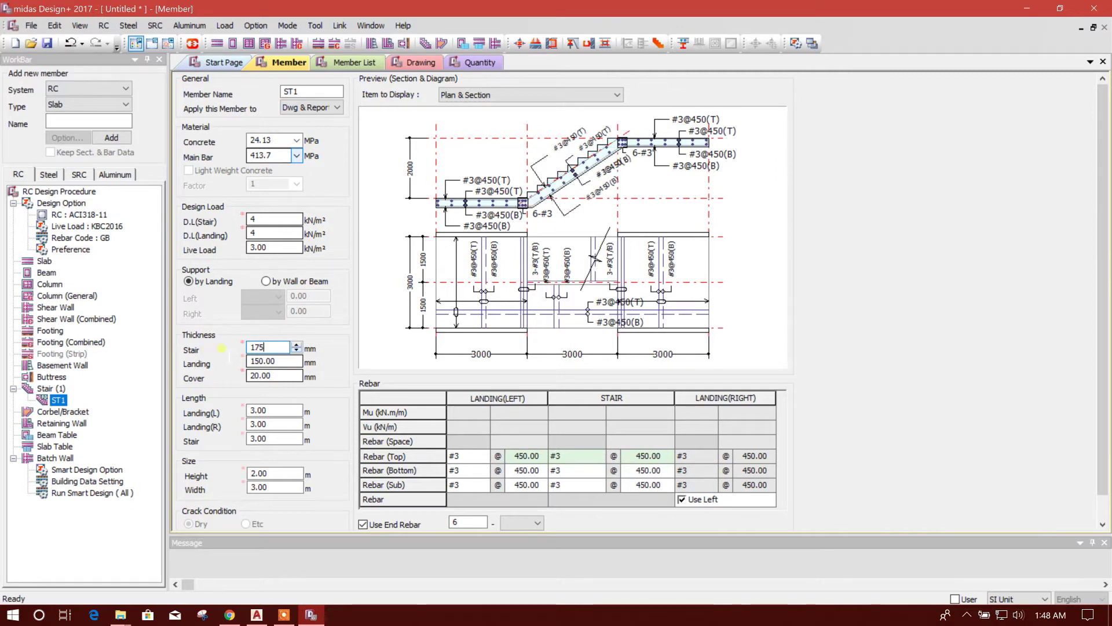
{"action": "double_click", "coordinate": [265, 362]}
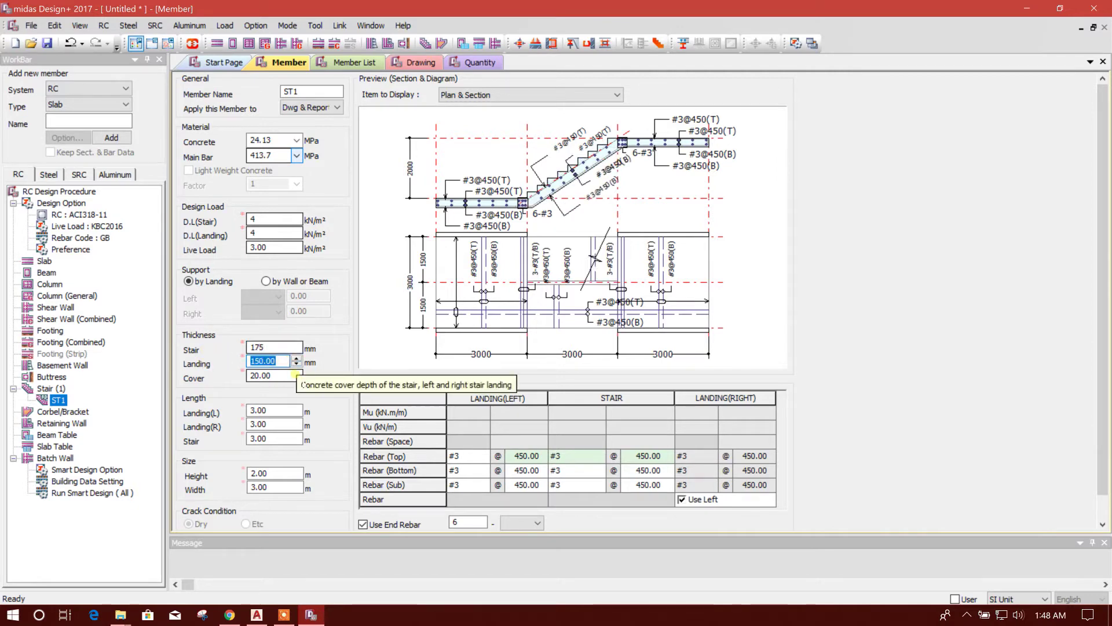
{"action": "type", "text": "175"}
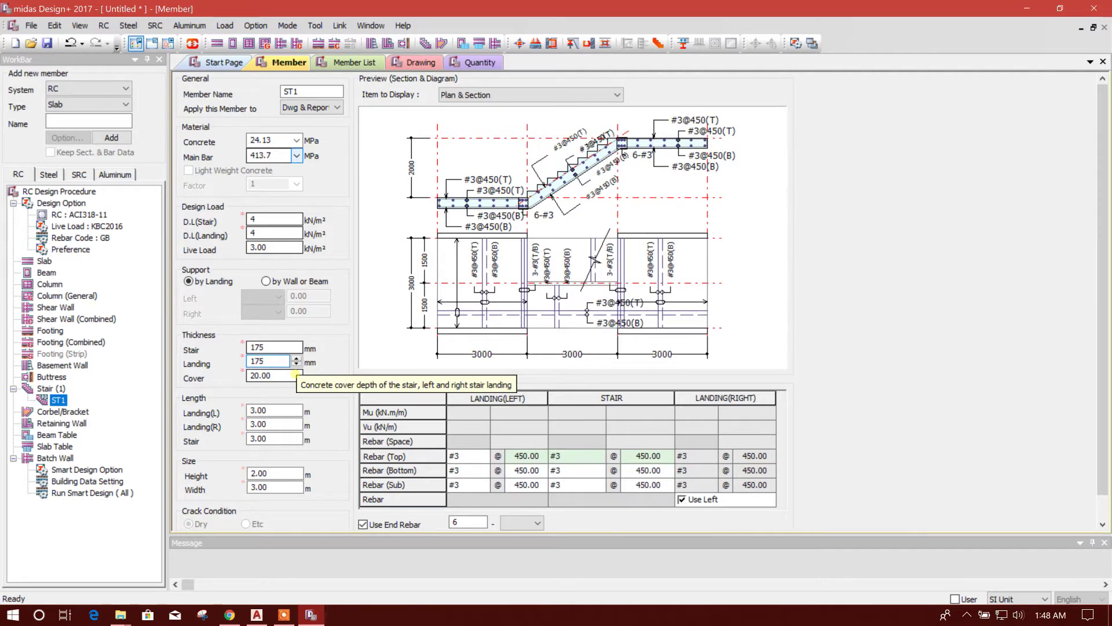
{"action": "double_click", "coordinate": [265, 375]}
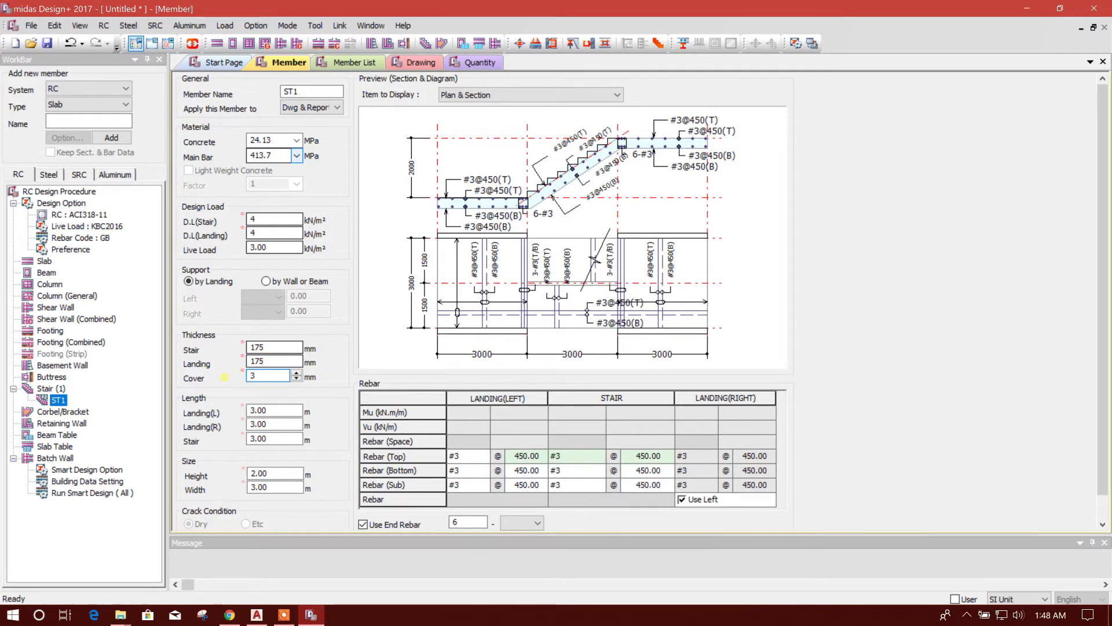
{"action": "type", "text": "30"}
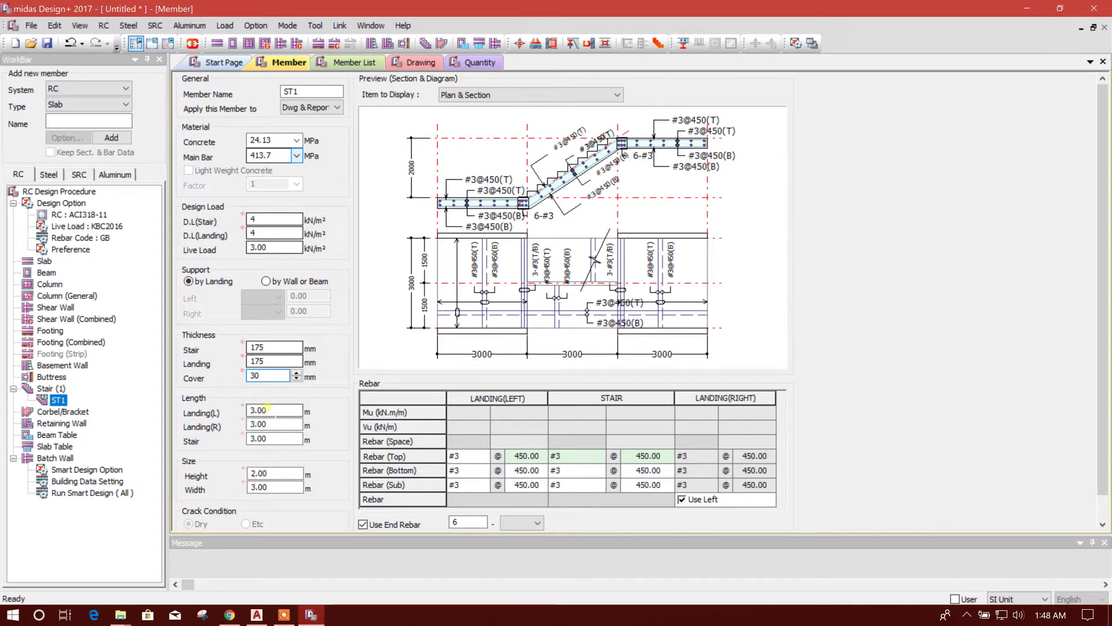
{"action": "double_click", "coordinate": [266, 410]}
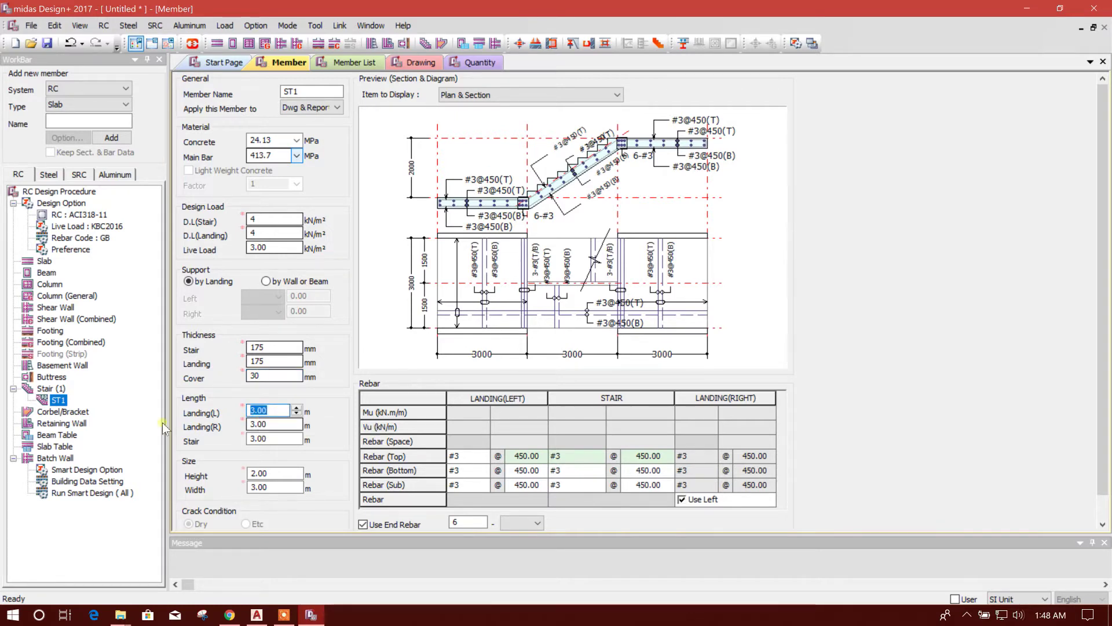
{"action": "type", "text": "1.2"}
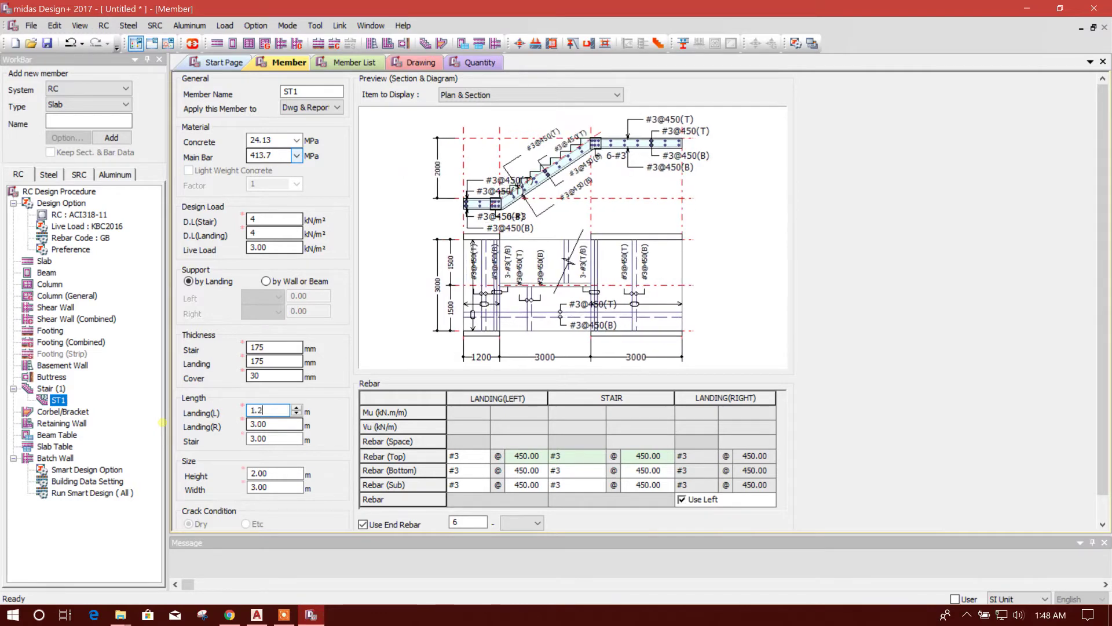
Enter landing lengths 1.2 and 1.4, stair length 2.4, height 1.8, width 2.8
{"action": "key", "text": "Tab"}
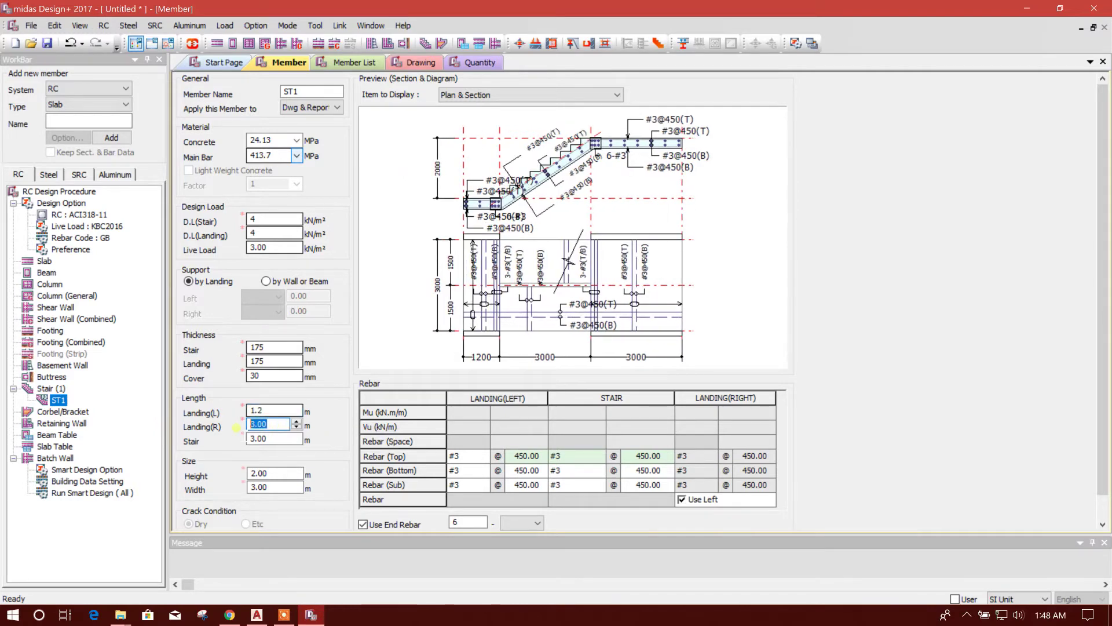
{"action": "type", "text": "1."}
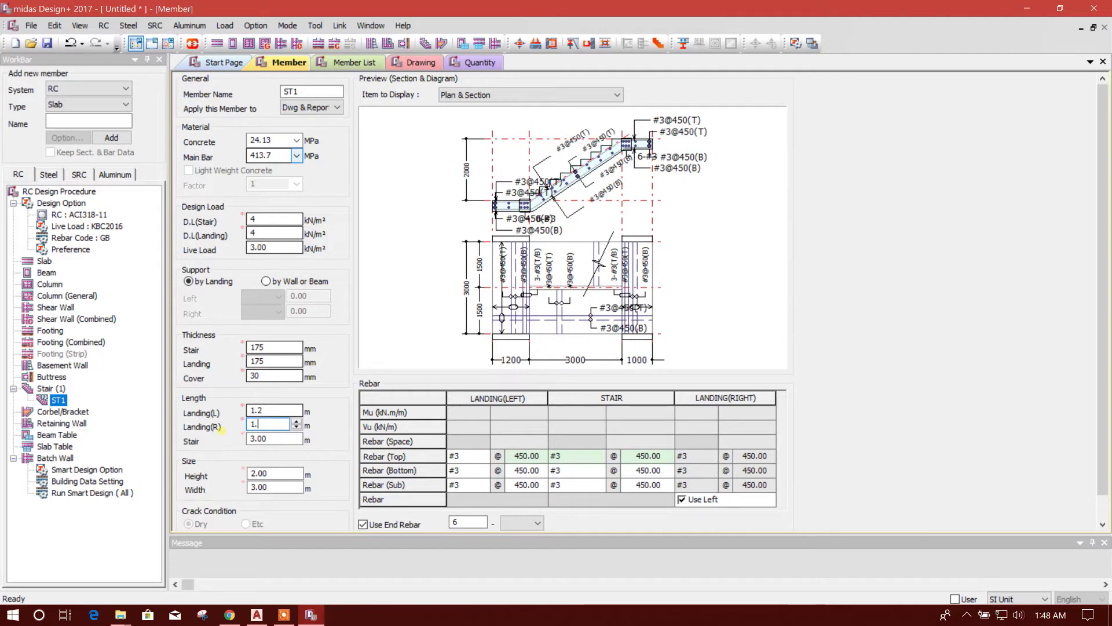
{"action": "type", "text": "4"}
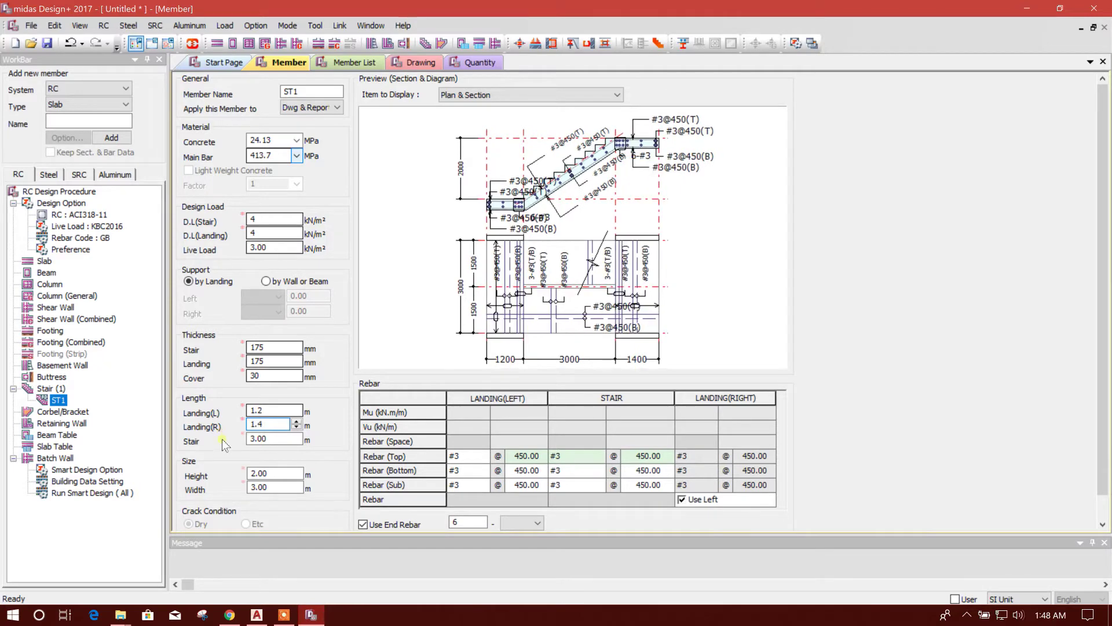
{"action": "key", "text": "Tab"}
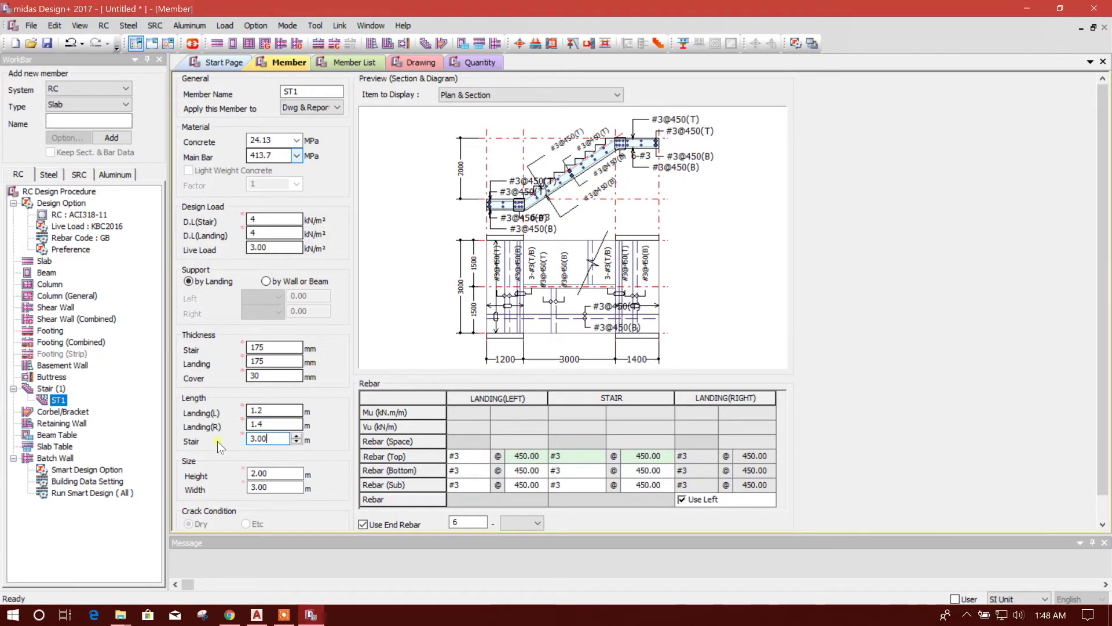
{"action": "key", "text": "shift+Home"}
{"action": "left_click", "coordinate": [277, 474]}
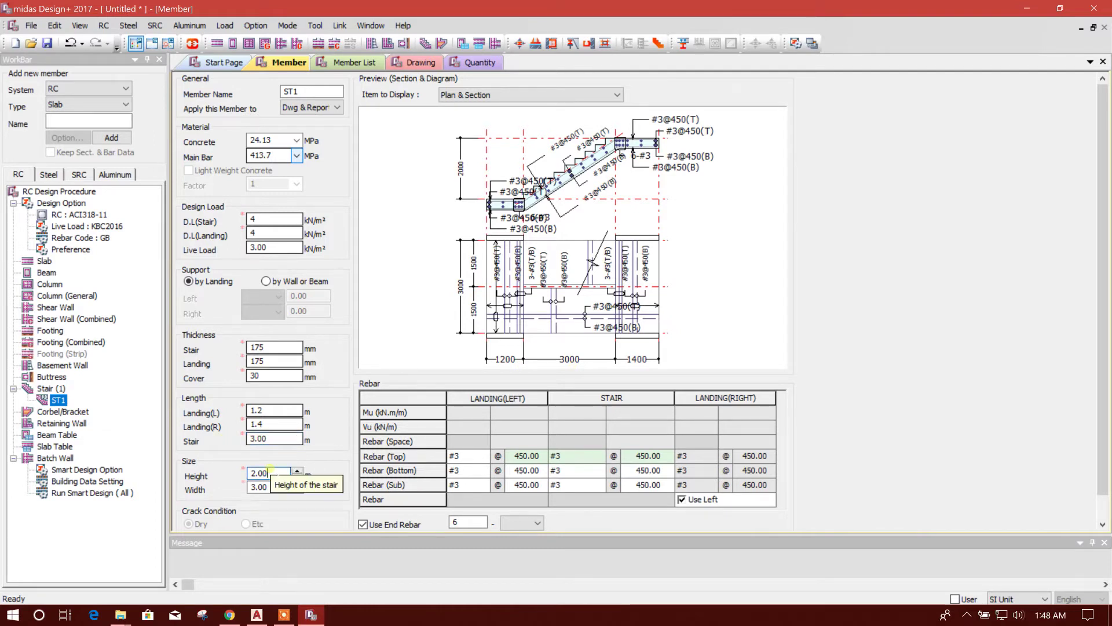
{"action": "left_click", "coordinate": [271, 439]}
{"action": "key", "text": "BackSpace"}
{"action": "key", "text": "BackSpace"}
{"action": "key", "text": "BackSpace"}
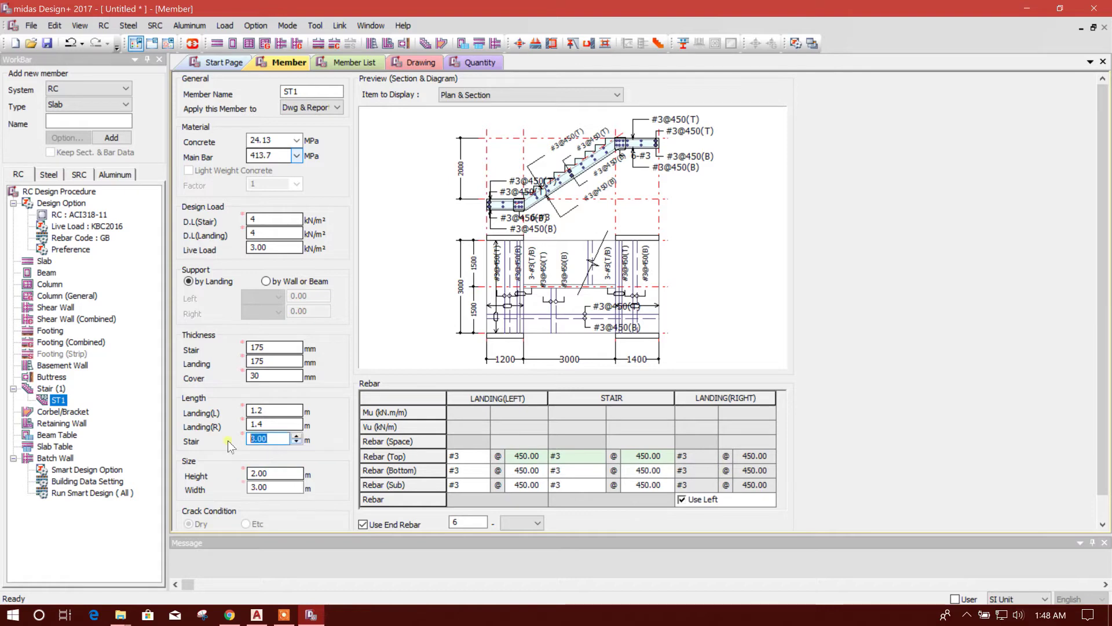
{"action": "type", "text": "2."}
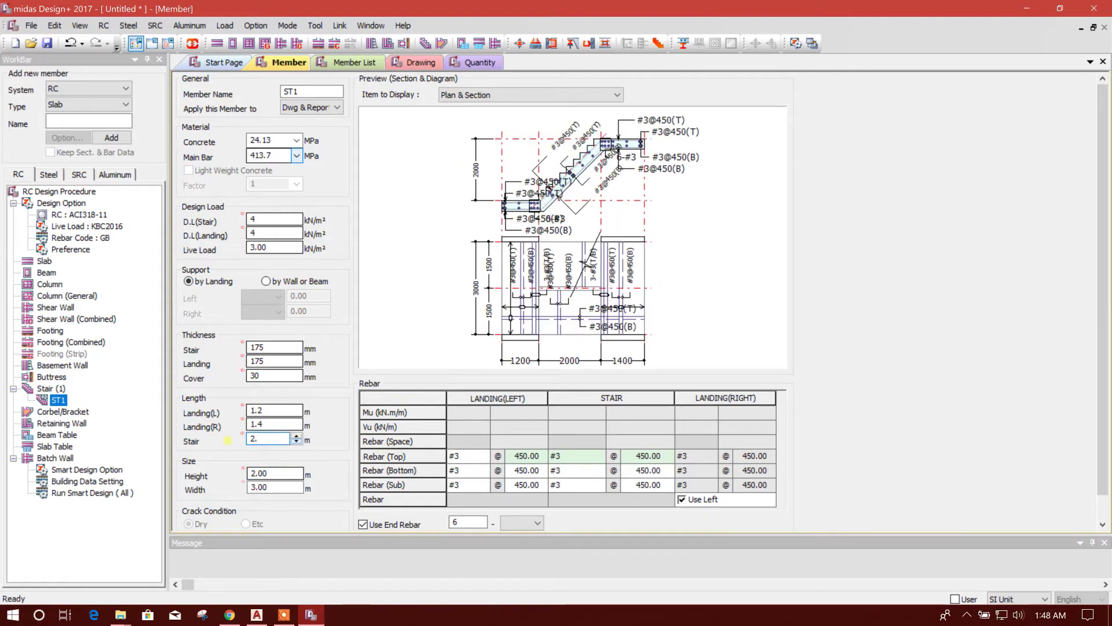
{"action": "type", "text": "4"}
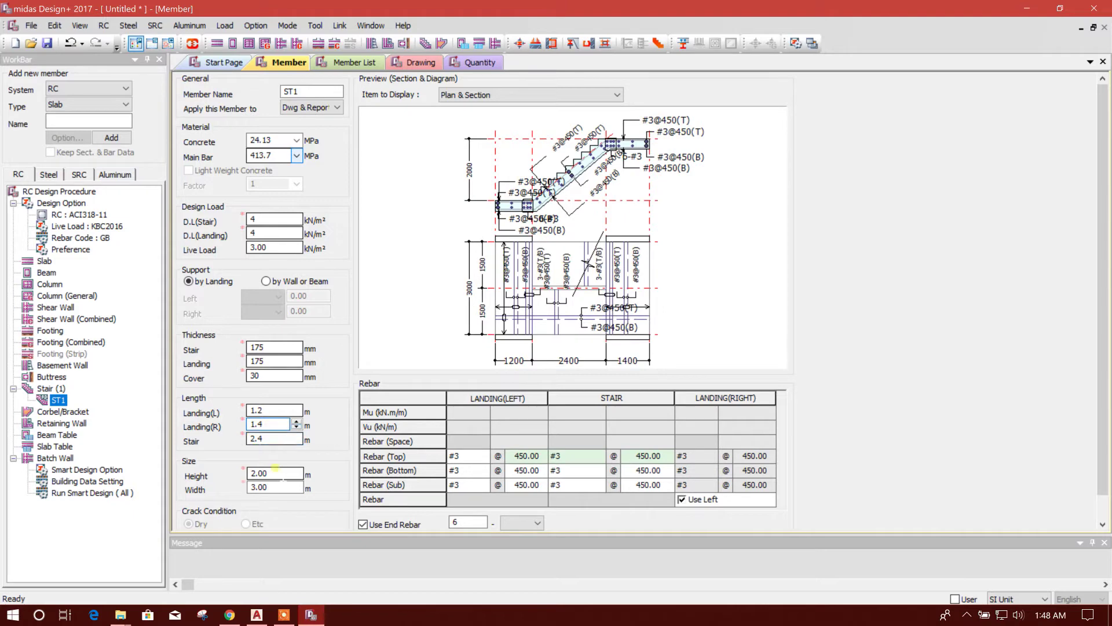
{"action": "left_click", "coordinate": [277, 474]}
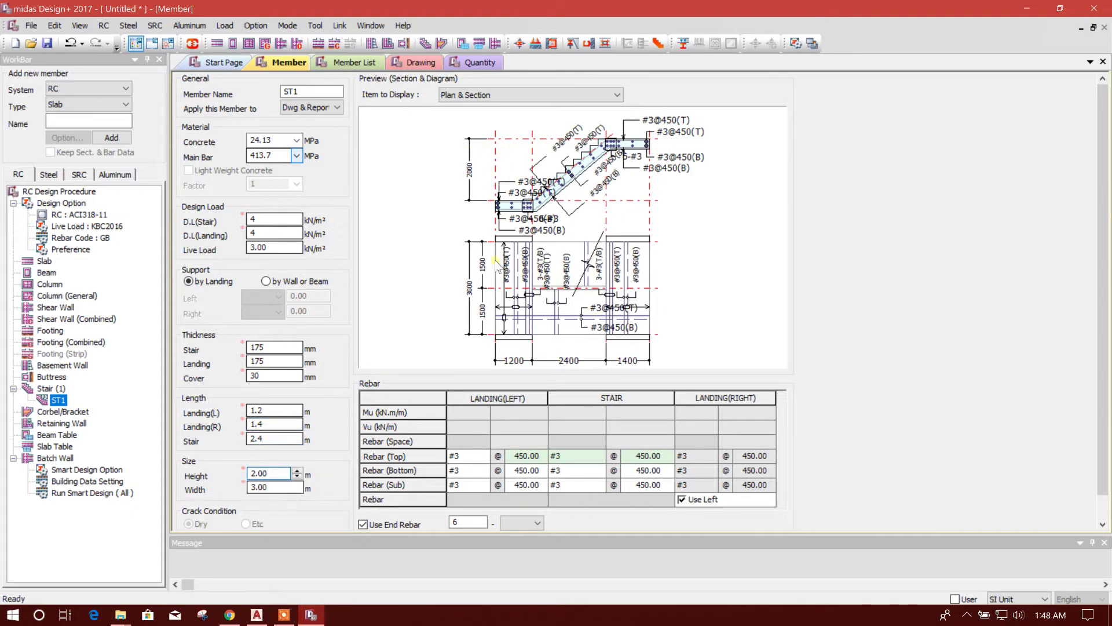
{"action": "double_click", "coordinate": [265, 474]}
{"action": "type", "text": "1."}
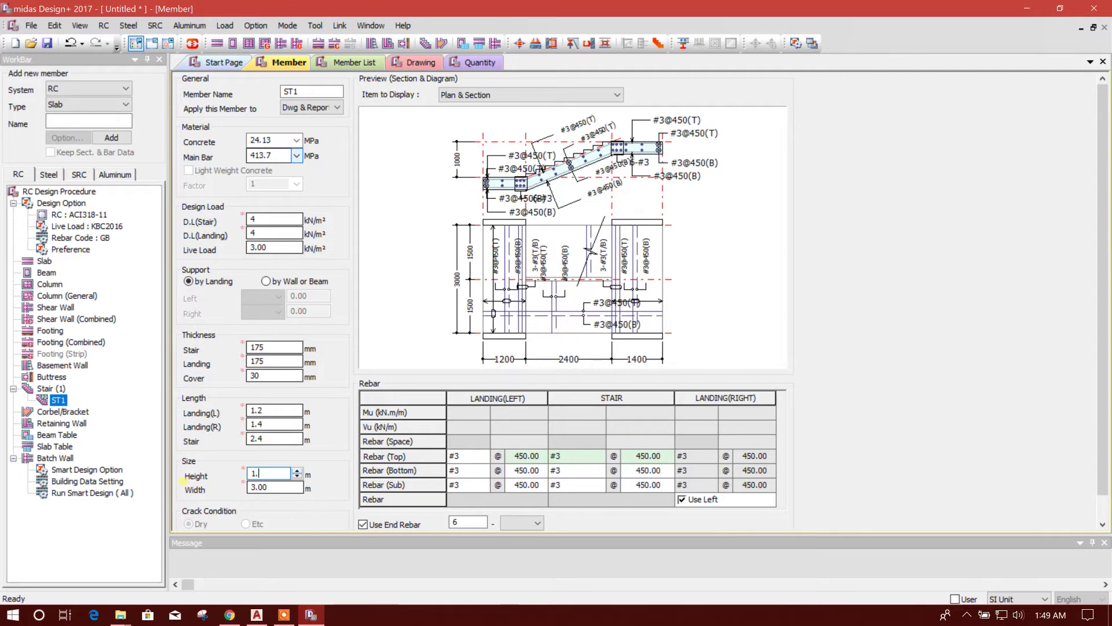
{"action": "type", "text": "8"}
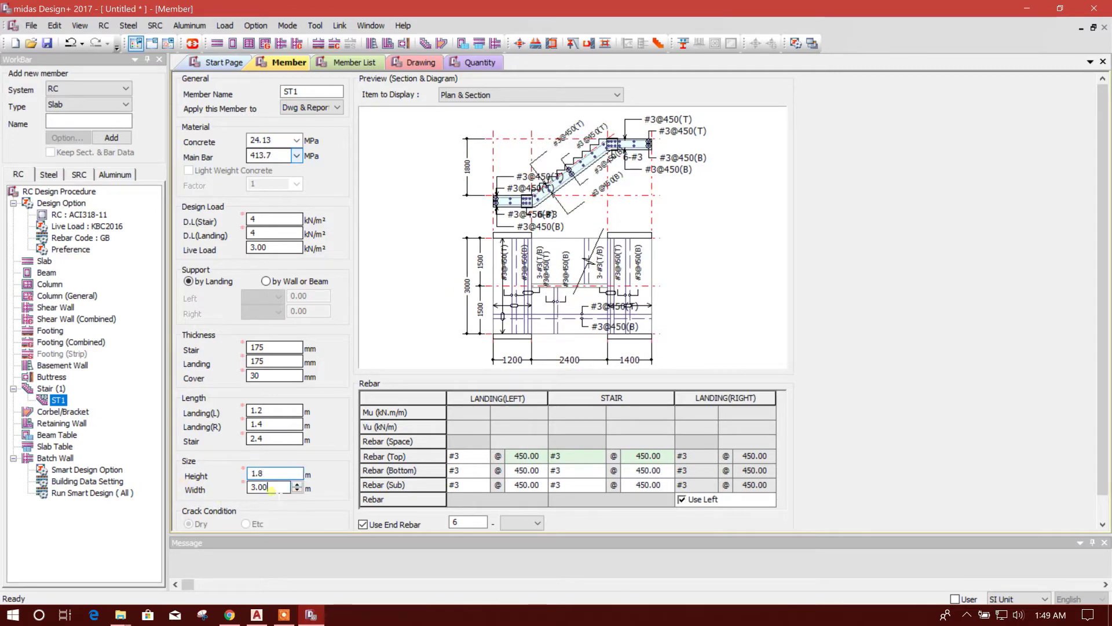
{"action": "left_click_drag", "start_coordinate": [272, 487], "coordinate": [198, 491]}
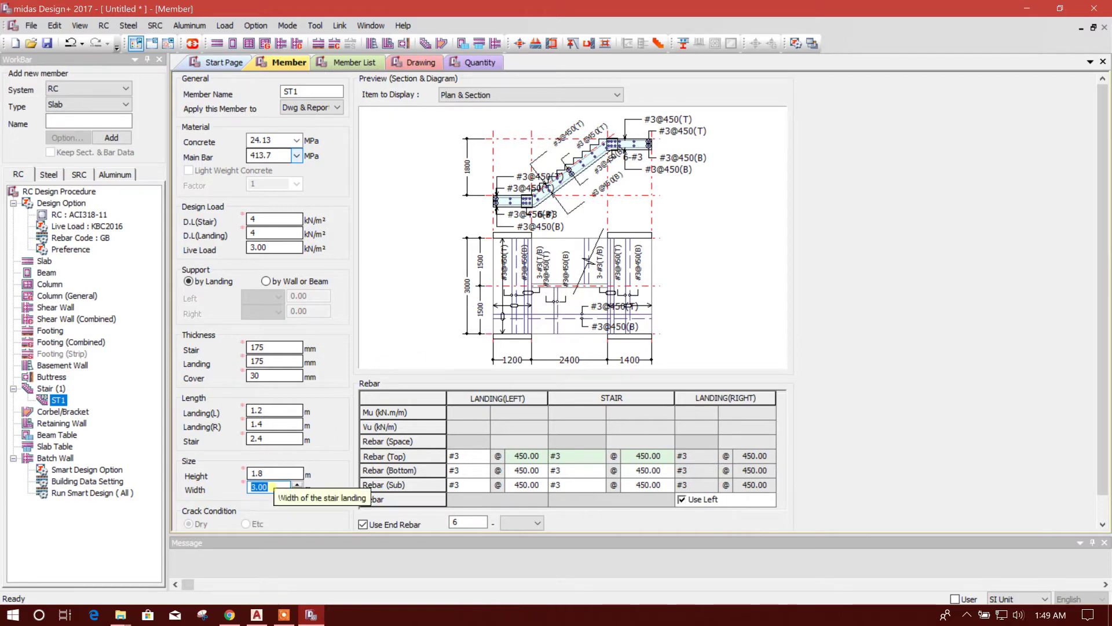
{"action": "type", "text": "2.8"}
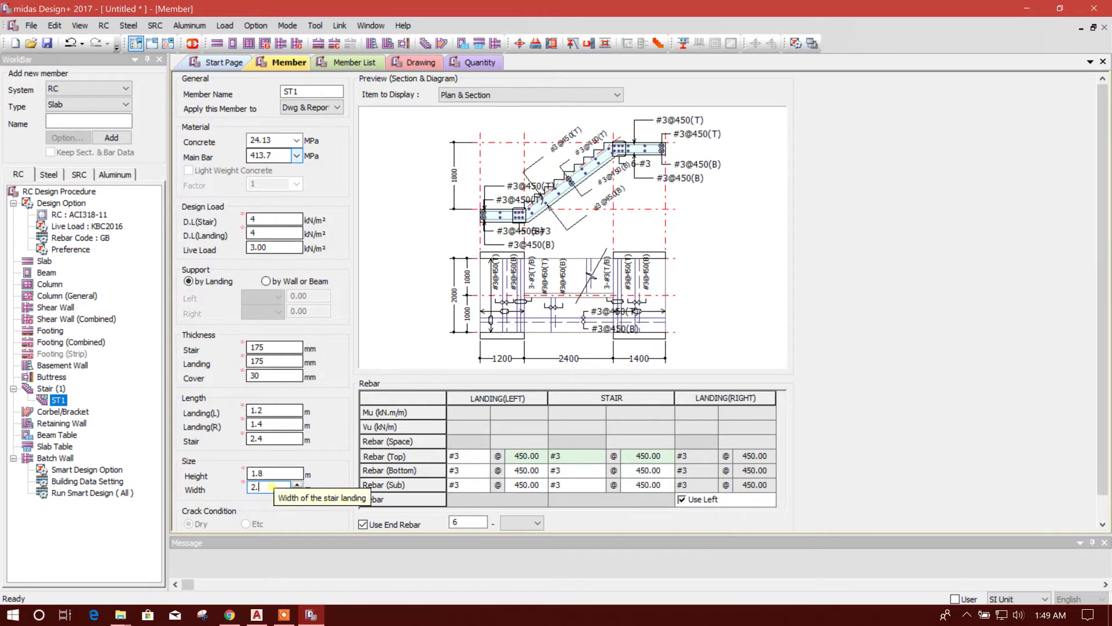
{"action": "left_click", "coordinate": [273, 474]}
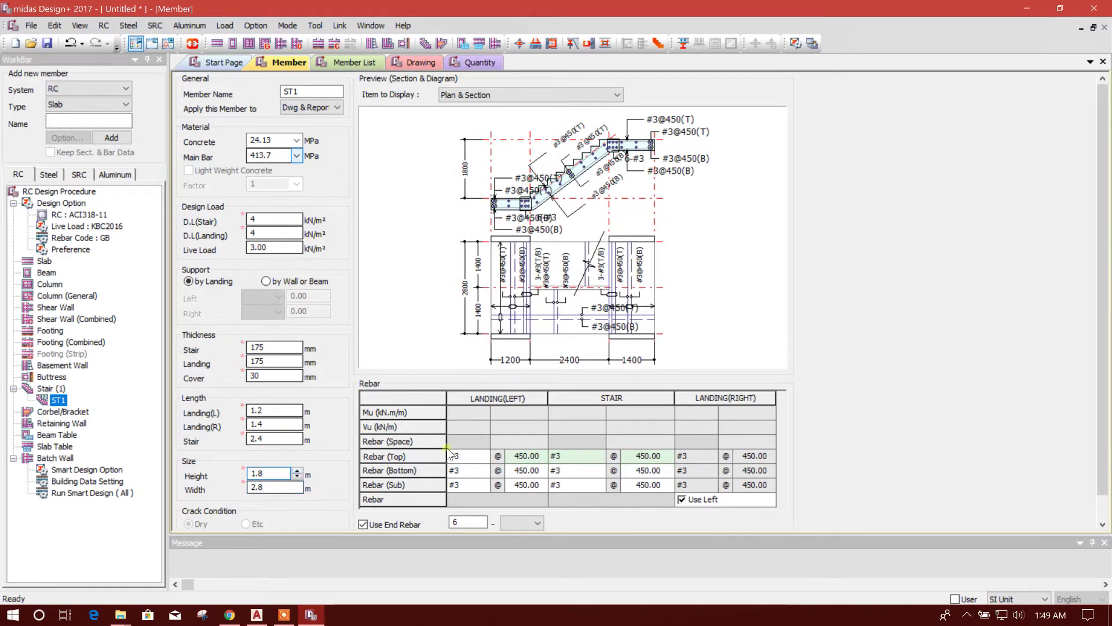
Give the left landing d12 top and bottom bars, both spaced at 200
{"action": "left_click", "coordinate": [467, 457]}
{"action": "left_click", "coordinate": [482, 457]}
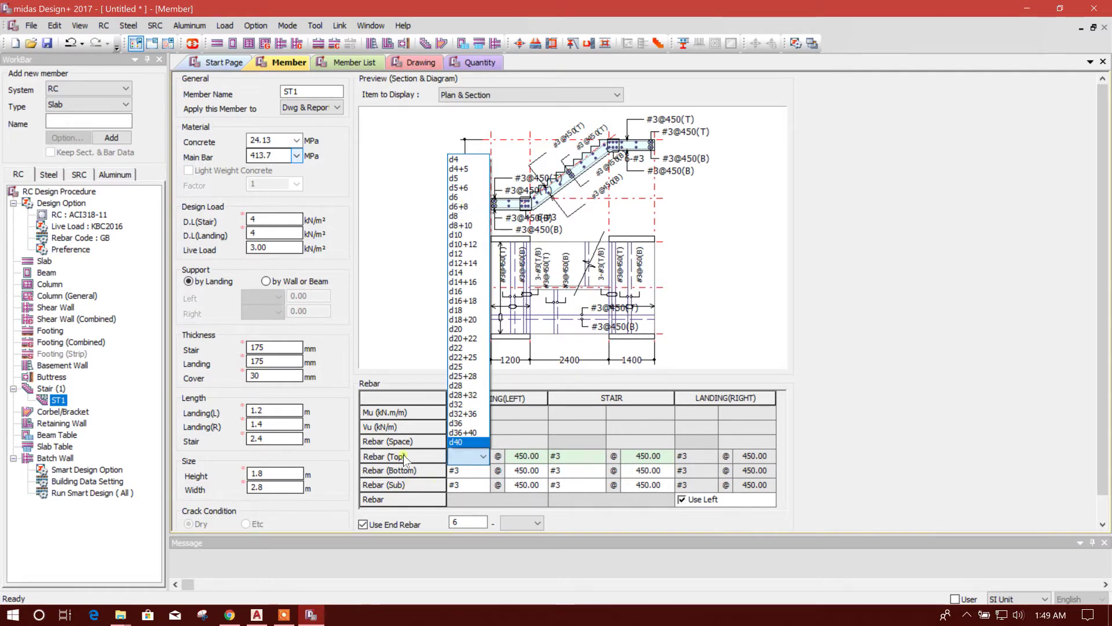
{"action": "left_click", "coordinate": [461, 253]}
{"action": "left_click", "coordinate": [484, 470]}
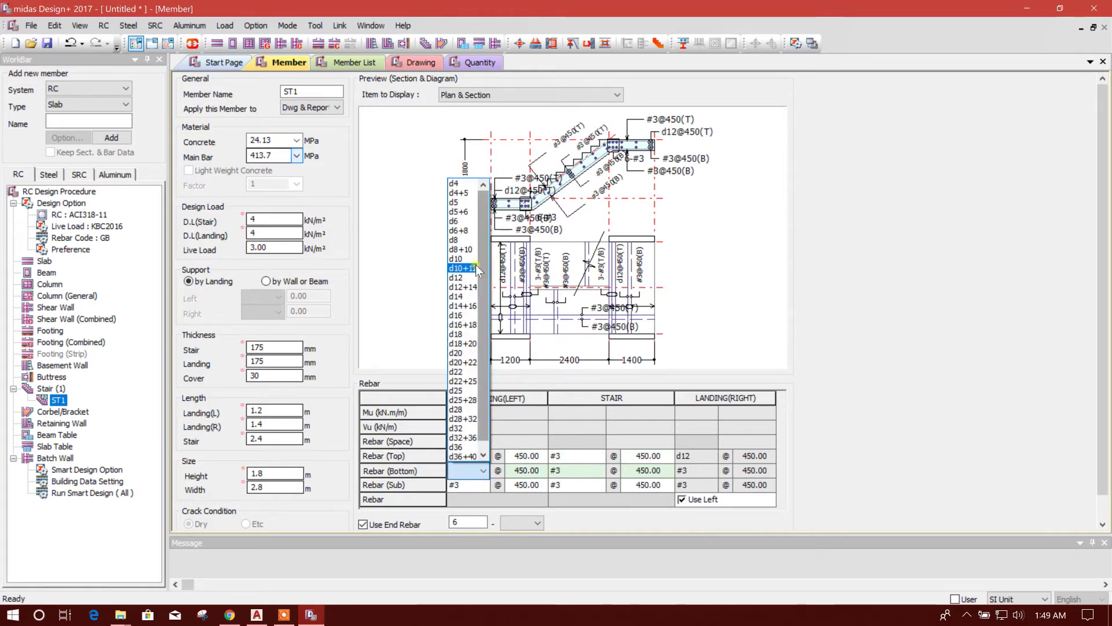
{"action": "left_click", "coordinate": [459, 278]}
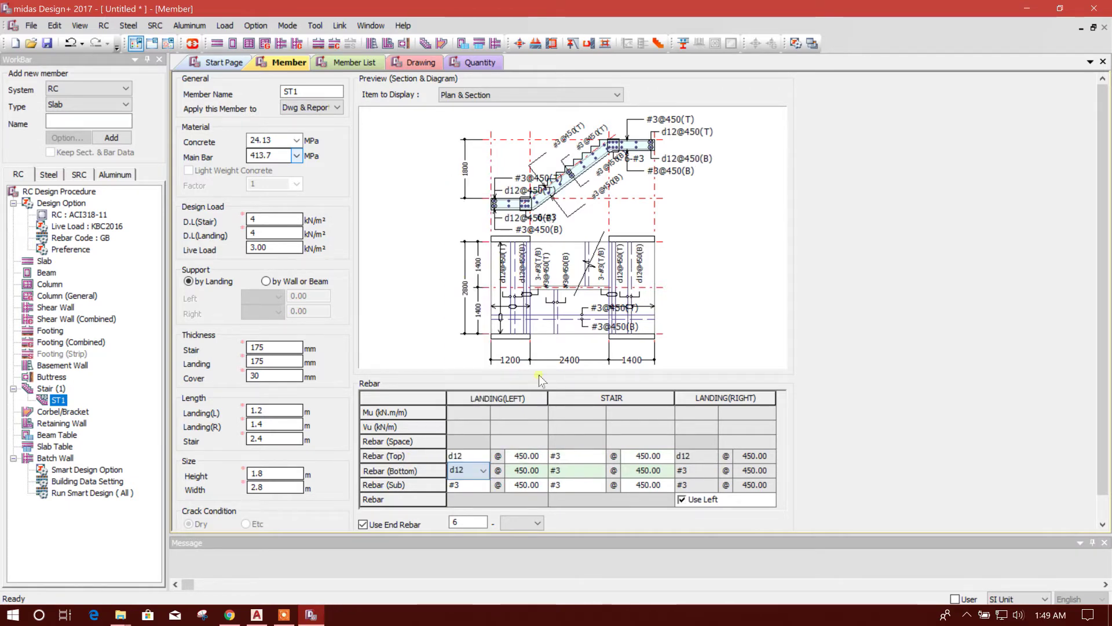
{"action": "left_click", "coordinate": [526, 456]}
{"action": "left_click", "coordinate": [539, 455]}
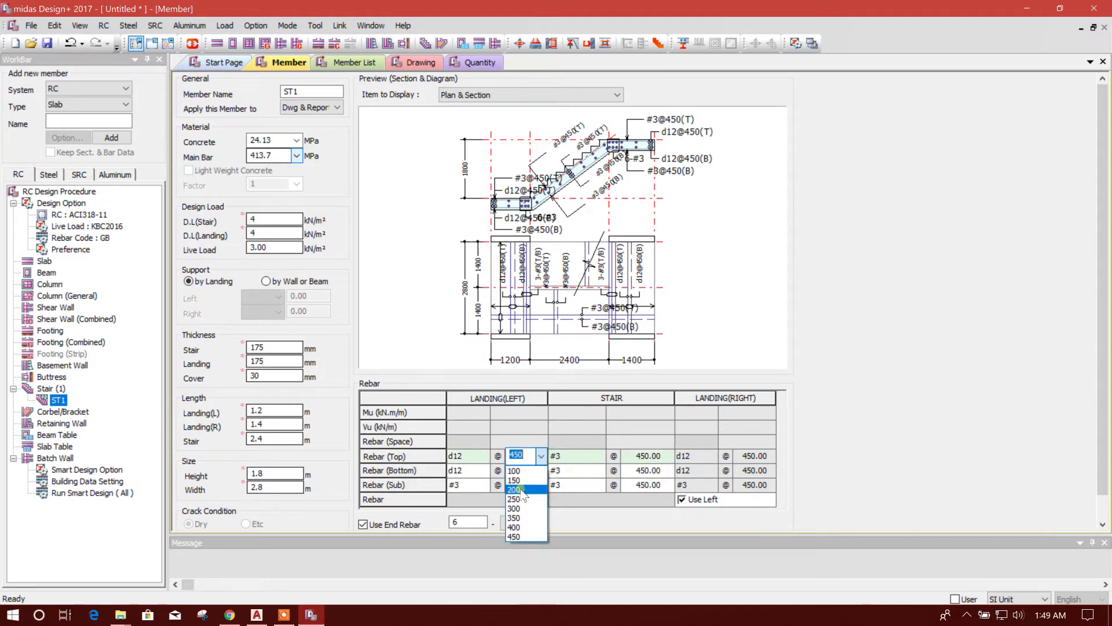
{"action": "left_click", "coordinate": [522, 489]}
{"action": "left_click", "coordinate": [526, 470]}
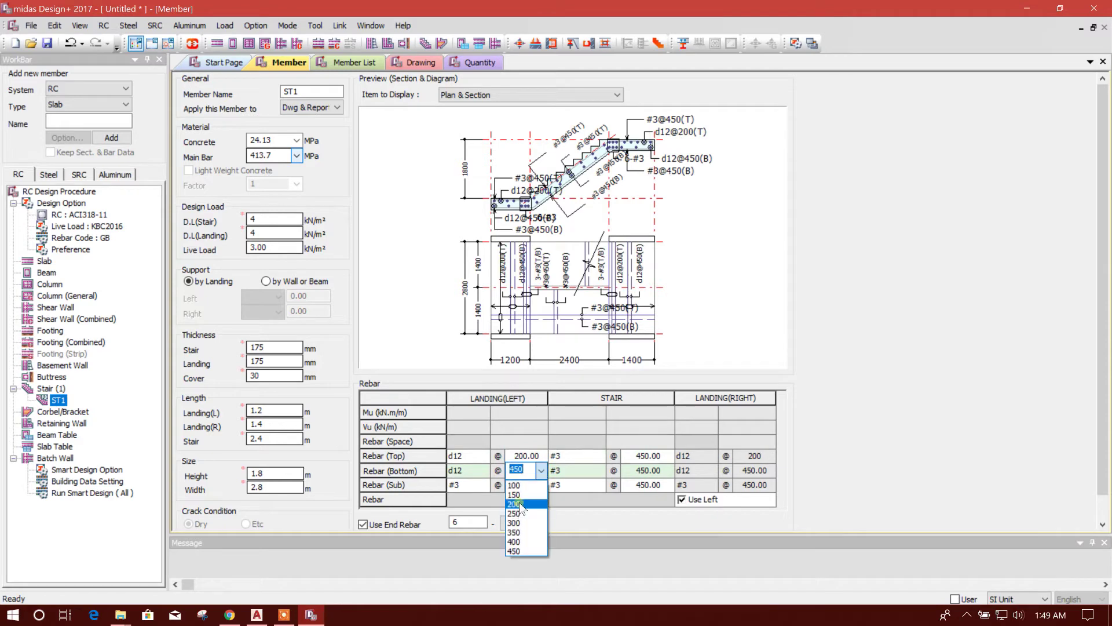
{"action": "left_click", "coordinate": [520, 513]}
{"action": "left_click", "coordinate": [484, 486]}
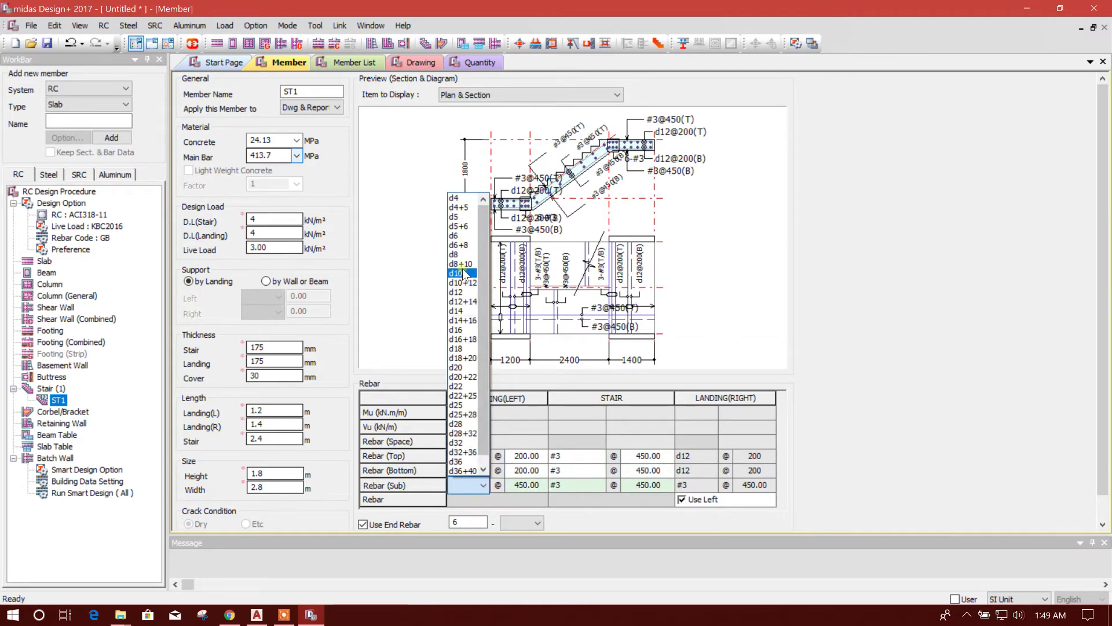
{"action": "scroll", "coordinate": [469, 287], "scroll_direction": "down", "scroll_amount": 1}
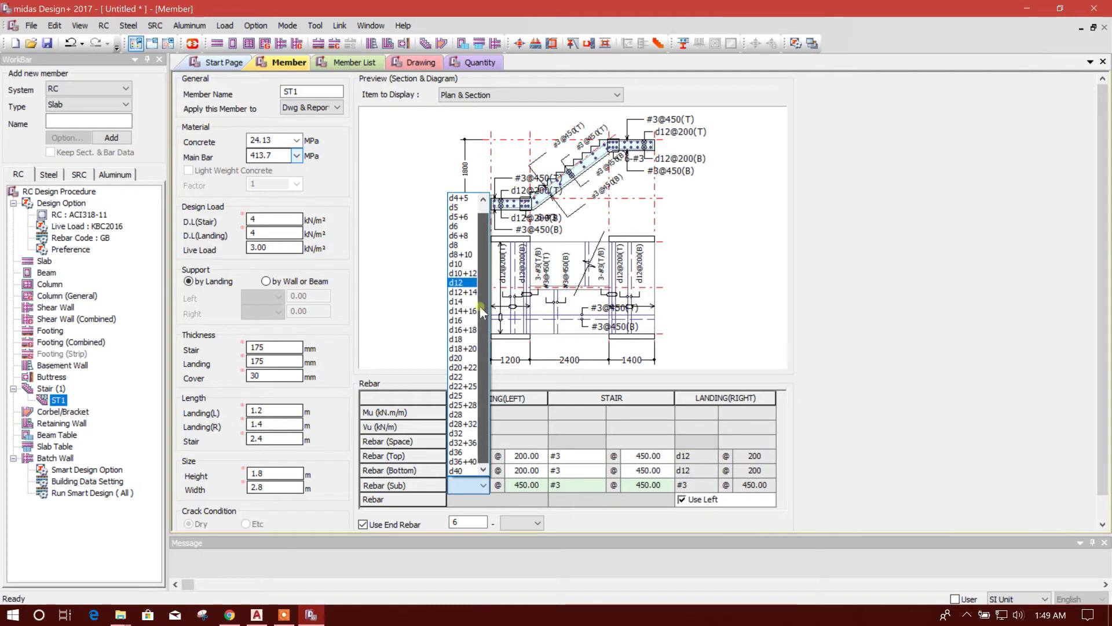
Make the left landing sub bars d10 spaced at 200
{"action": "left_click", "coordinate": [464, 265]}
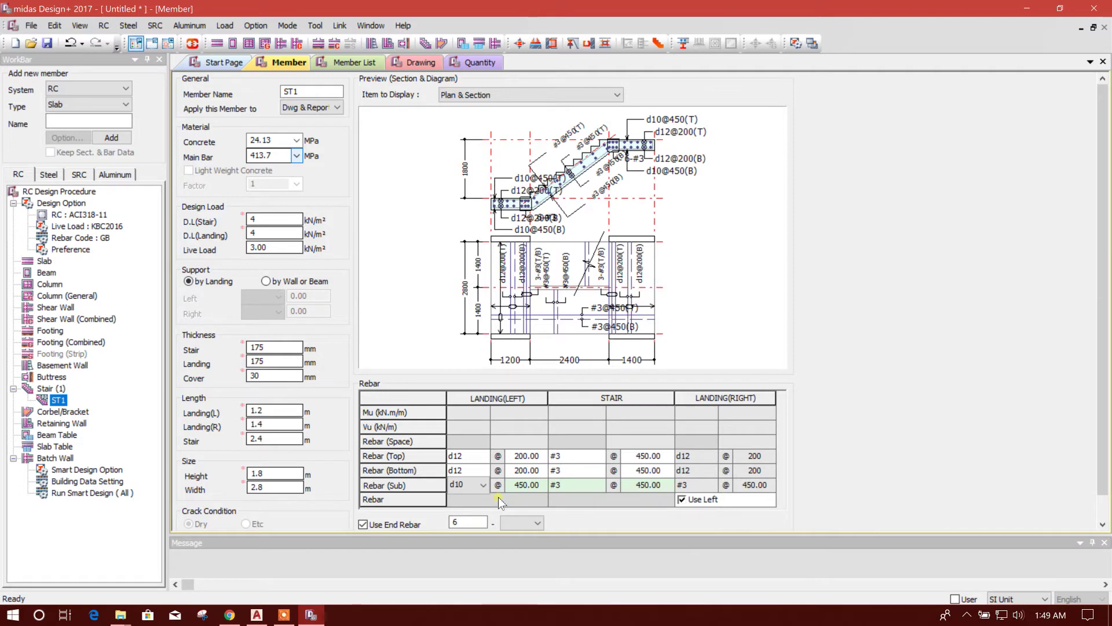
{"action": "left_click", "coordinate": [526, 483]}
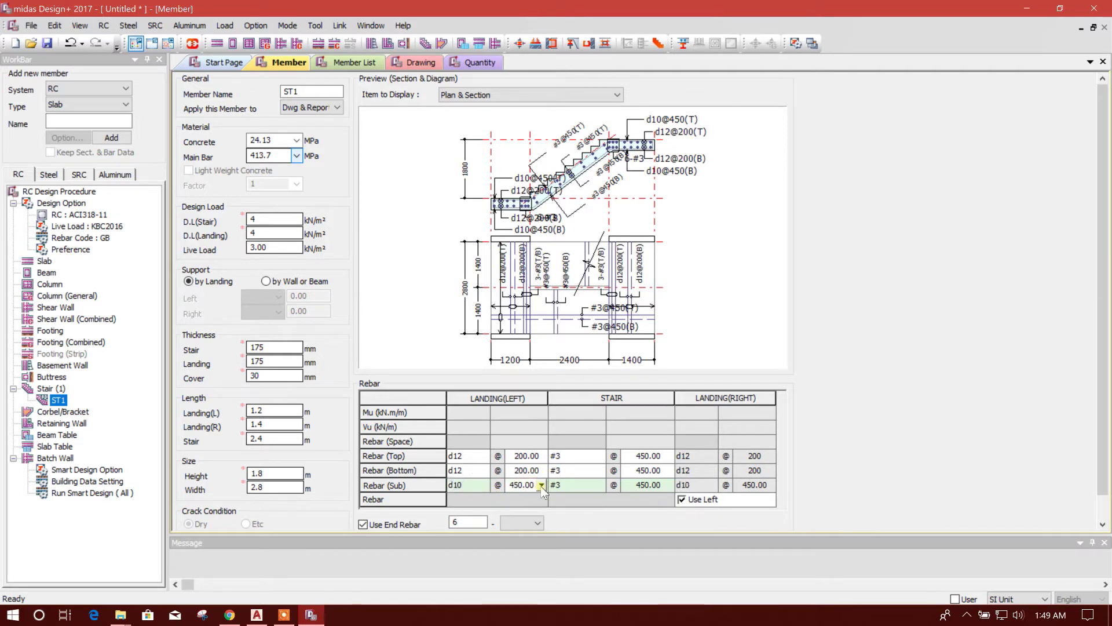
{"action": "left_click", "coordinate": [543, 485]}
{"action": "left_click", "coordinate": [522, 513]}
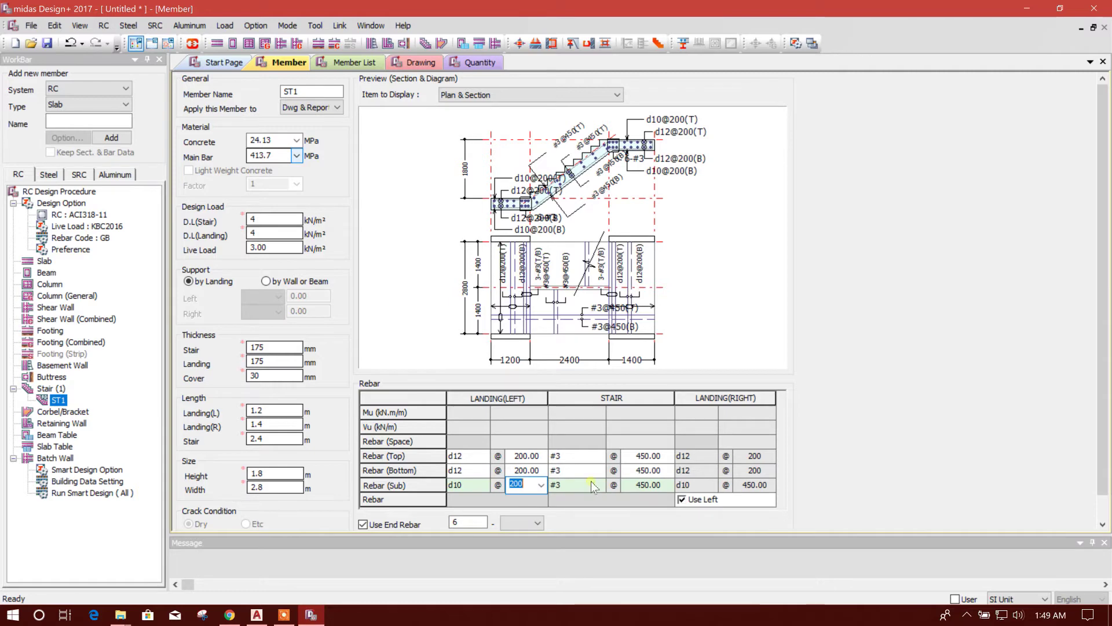
Set stair top and bottom bars to d12 and stair sub bars to d10
{"action": "left_click", "coordinate": [598, 457]}
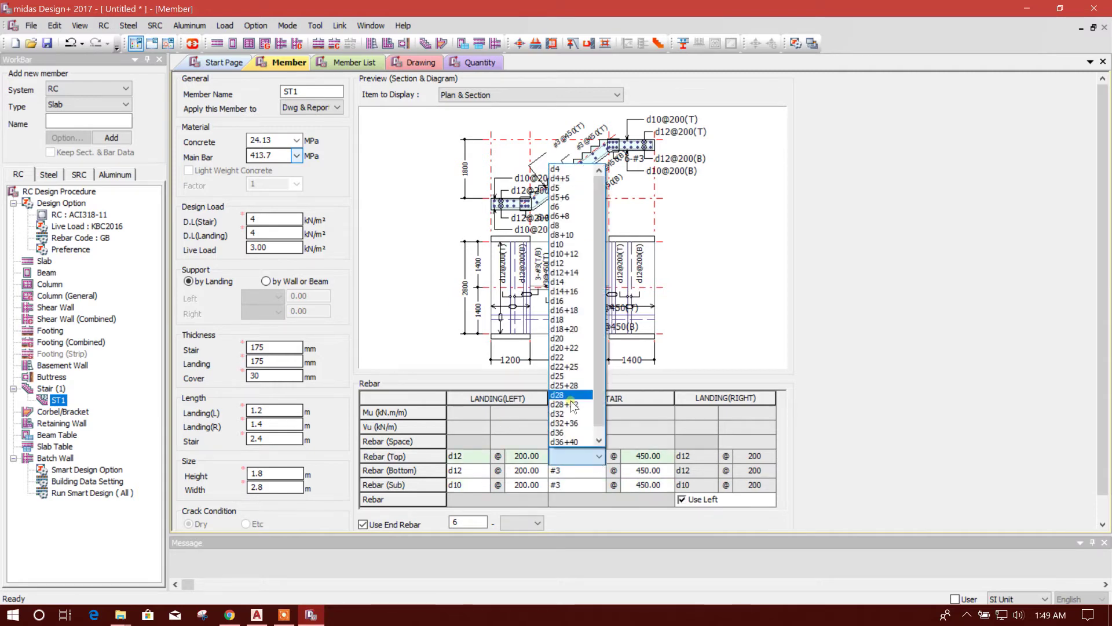
{"action": "left_click", "coordinate": [566, 245]}
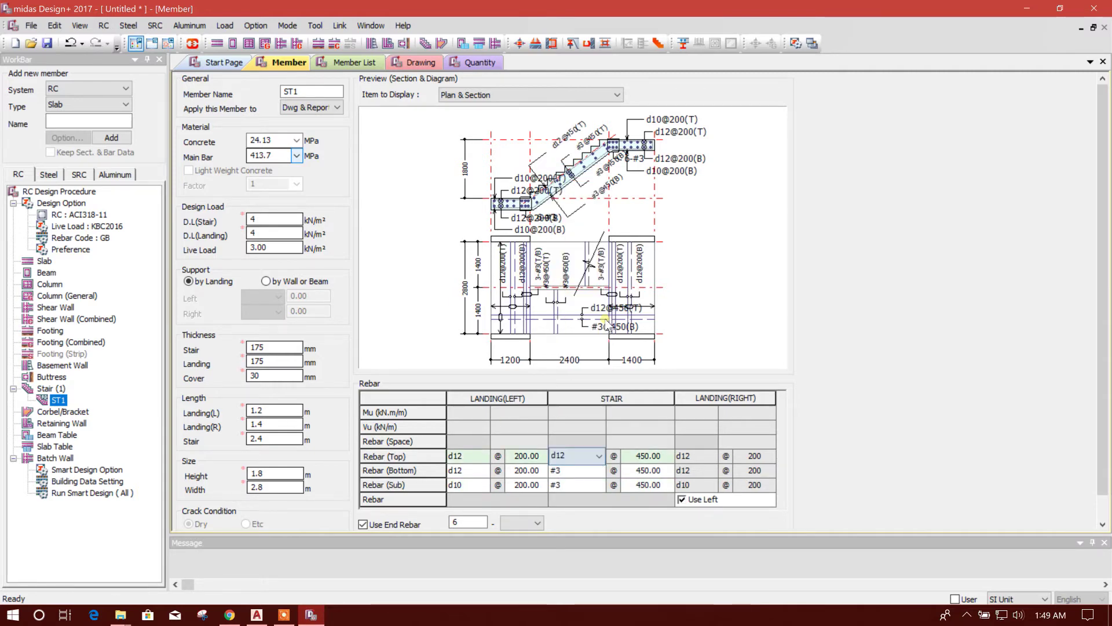
{"action": "left_click", "coordinate": [598, 470]}
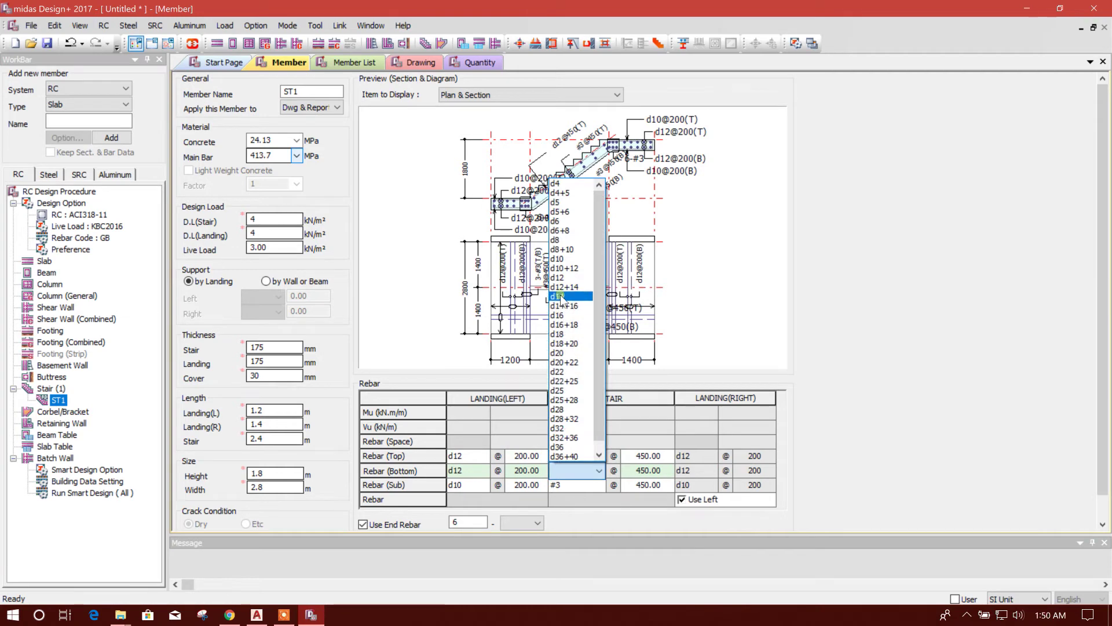
{"action": "left_click", "coordinate": [561, 277]}
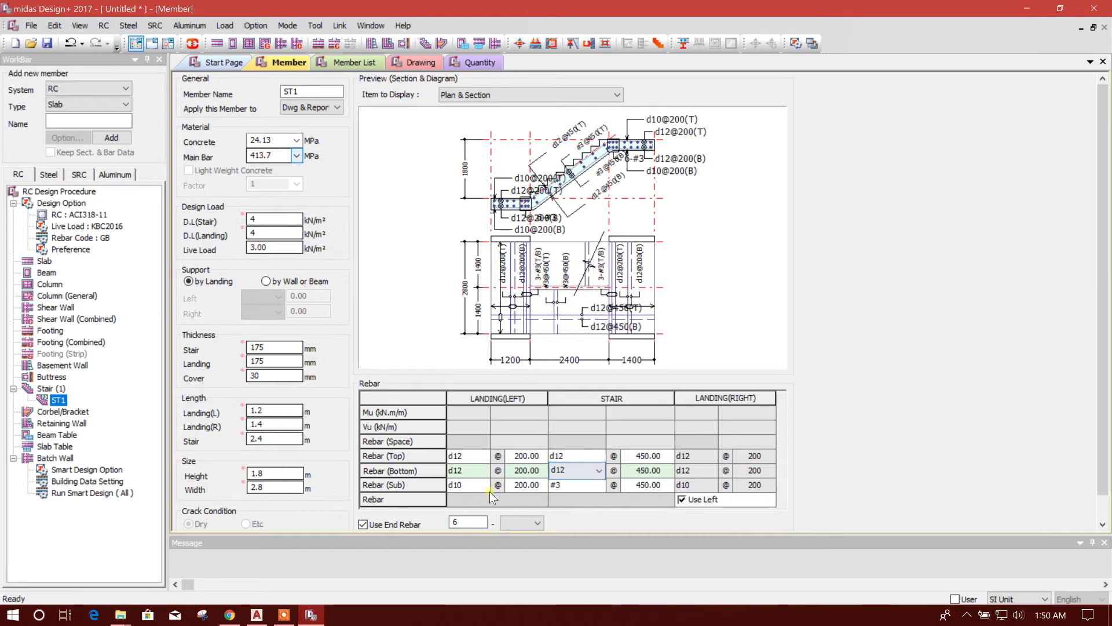
{"action": "left_click", "coordinate": [476, 485]}
{"action": "left_click", "coordinate": [464, 486]}
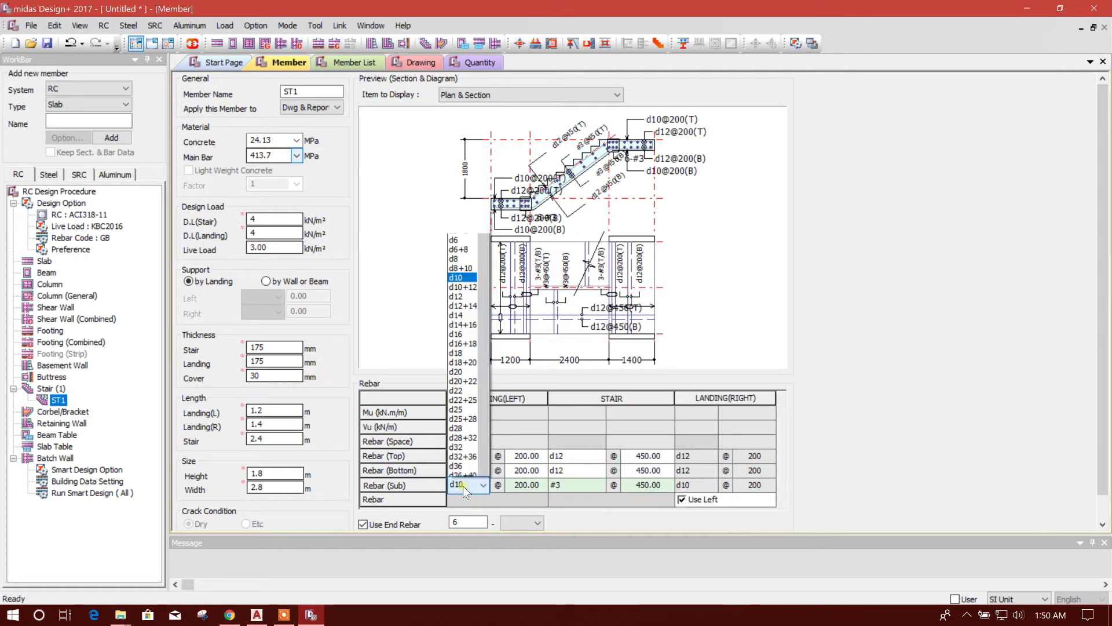
{"action": "left_click", "coordinate": [464, 486]}
{"action": "left_click", "coordinate": [599, 485]}
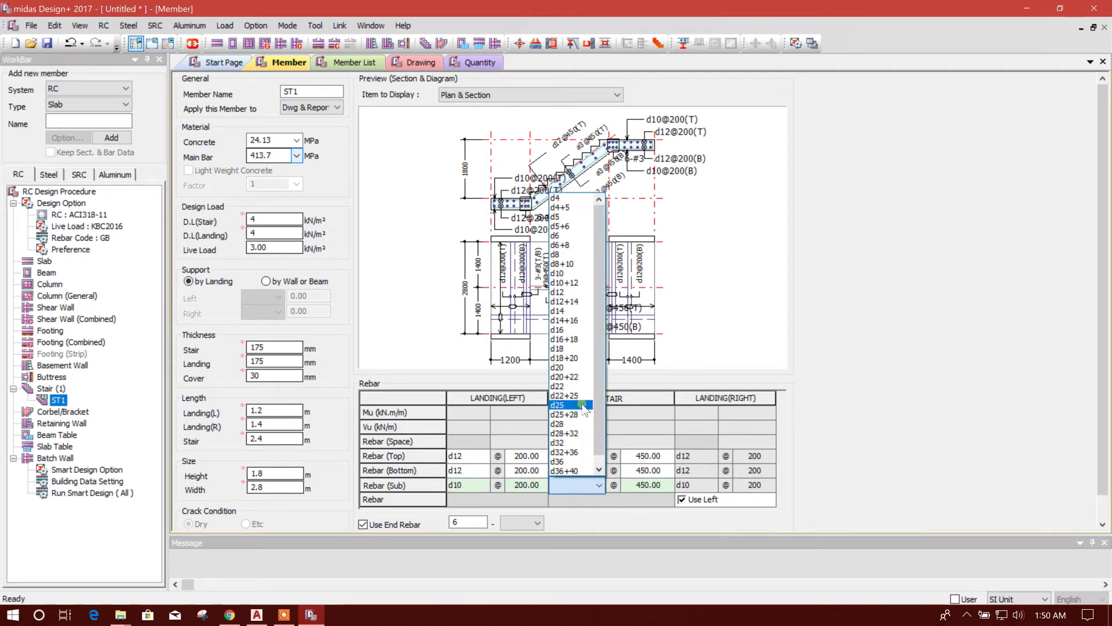
{"action": "left_click", "coordinate": [561, 274]}
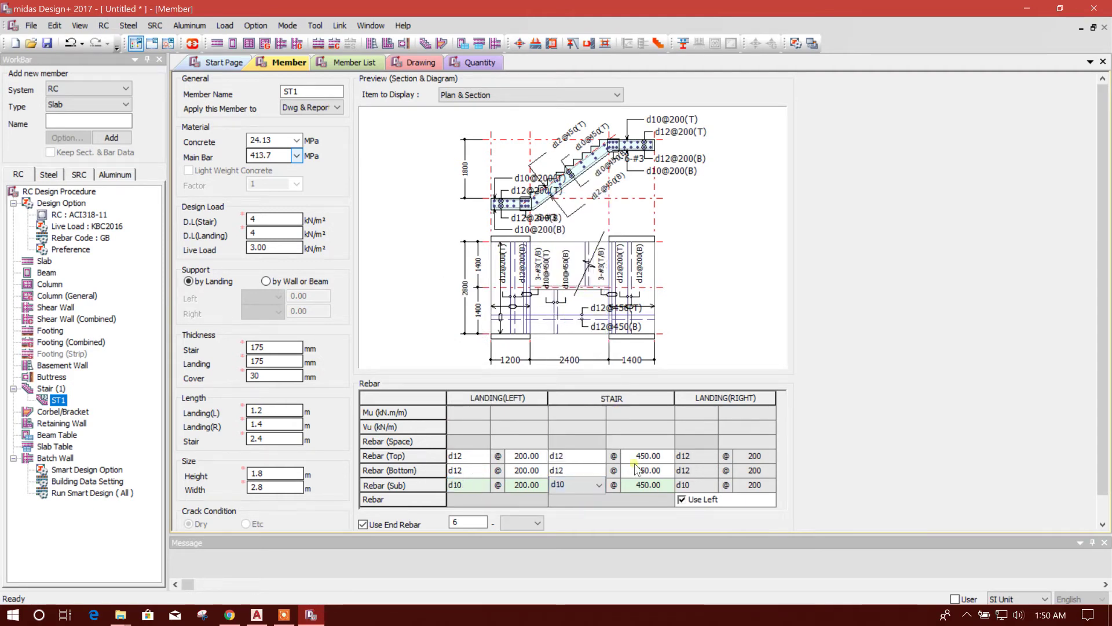
Space the stair top, bottom and sub bars at 200
{"action": "left_click", "coordinate": [647, 456]}
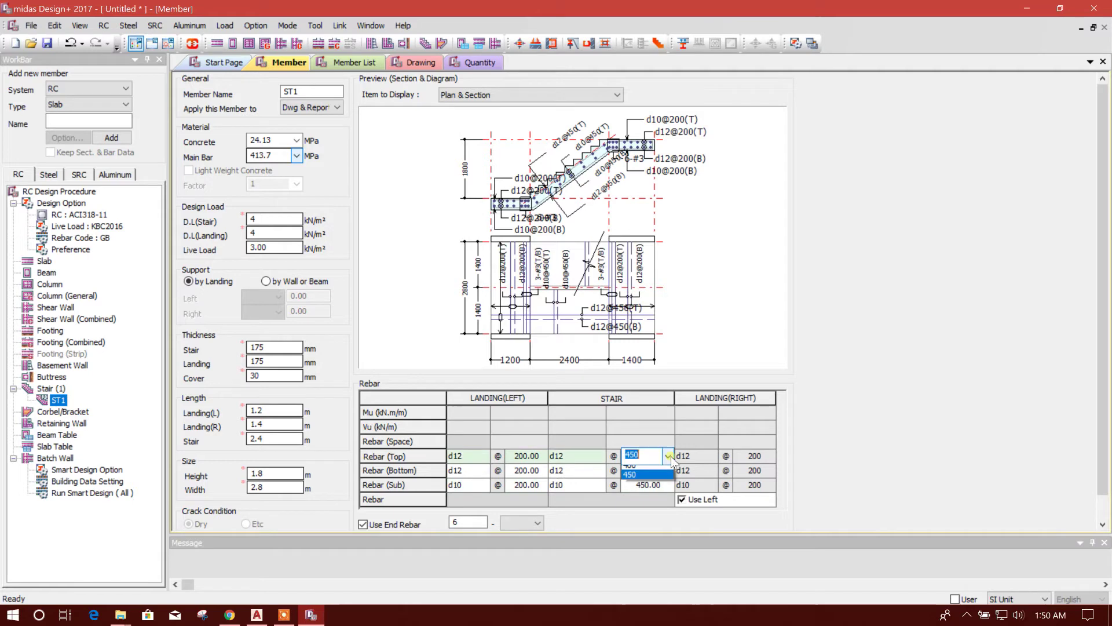
{"action": "left_click", "coordinate": [647, 530]}
{"action": "left_click", "coordinate": [648, 471]}
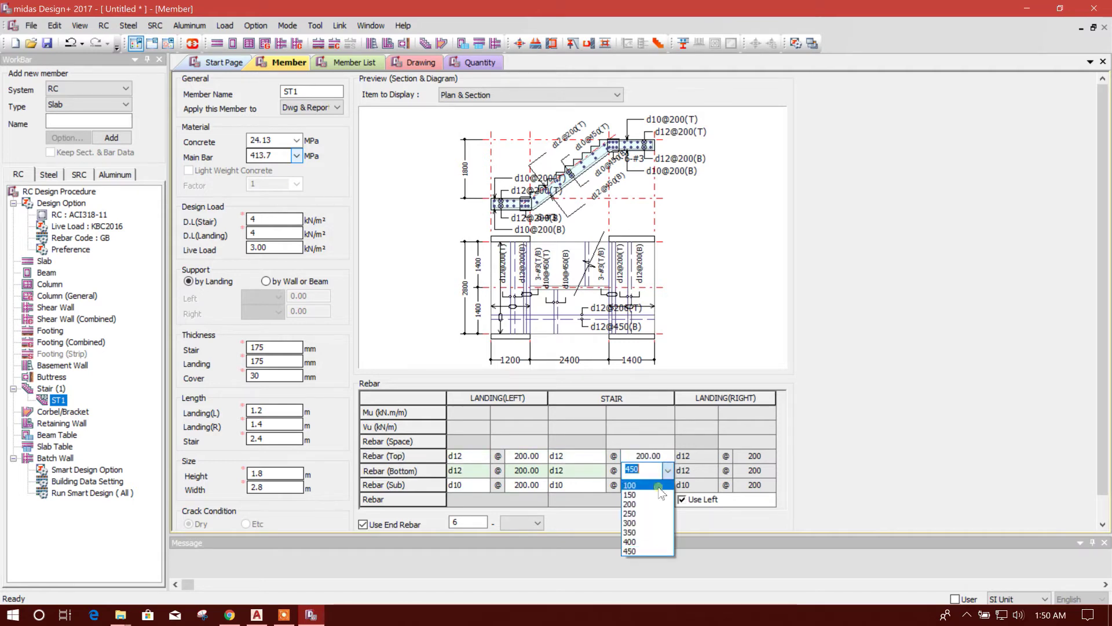
{"action": "left_click", "coordinate": [643, 504]}
{"action": "left_click", "coordinate": [647, 485]}
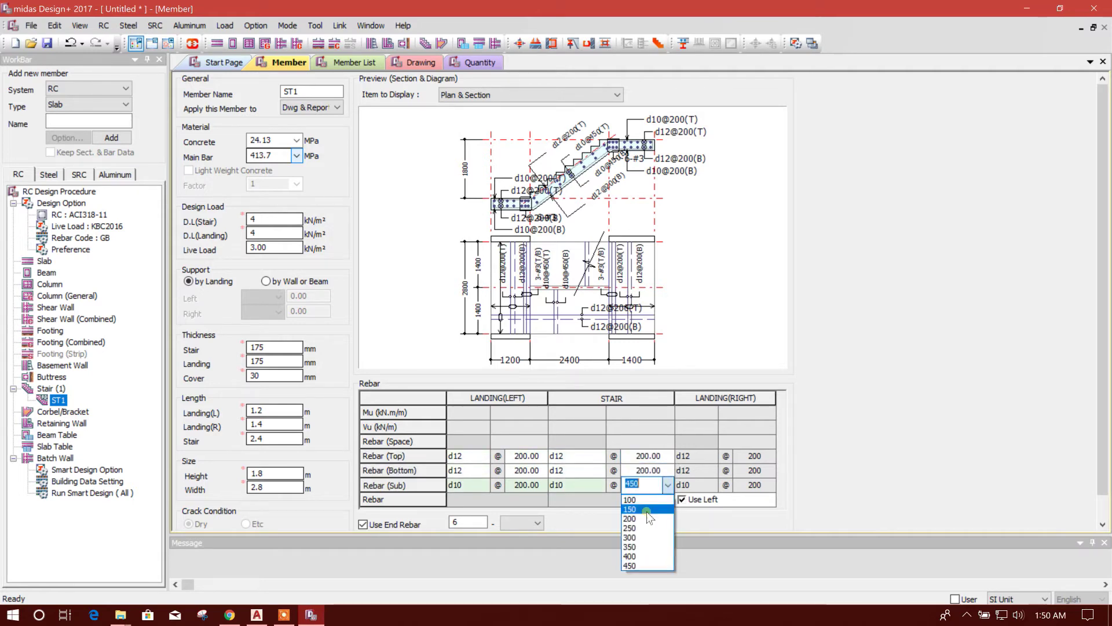
{"action": "left_click", "coordinate": [643, 521]}
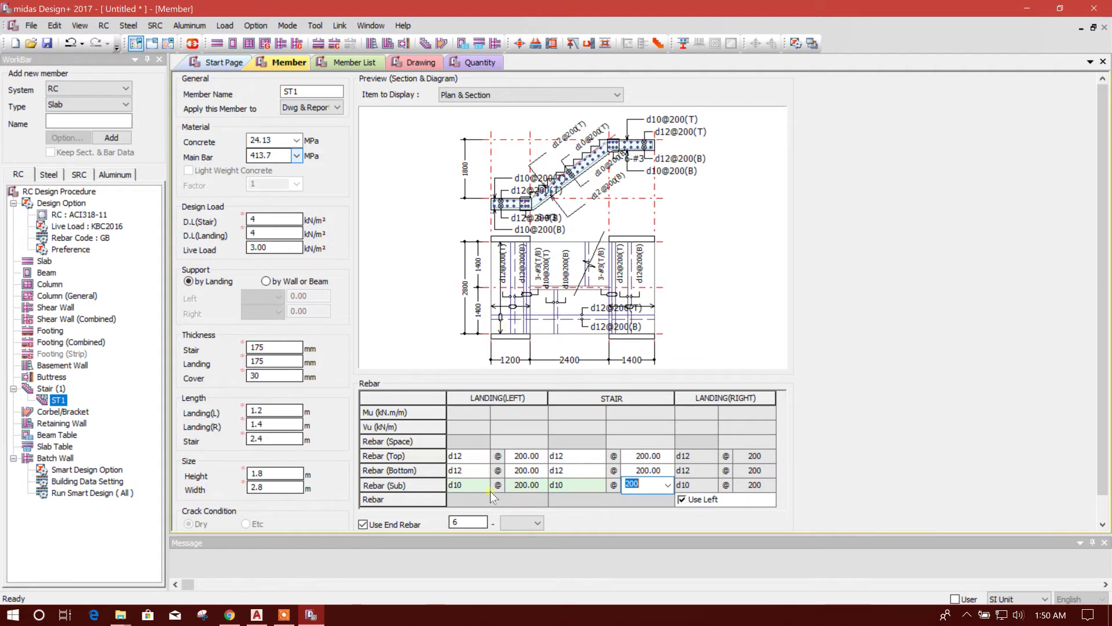
Keep end rebar enabled and change it from 6 bars to 4 bars of d10
{"action": "left_click", "coordinate": [363, 524]}
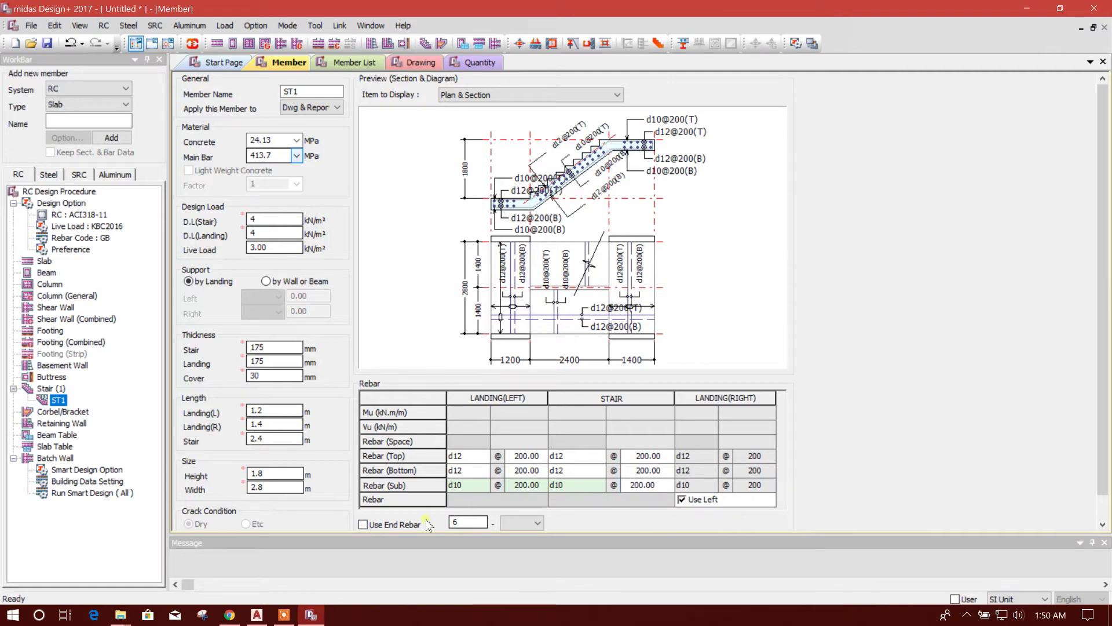
{"action": "left_click", "coordinate": [364, 525]}
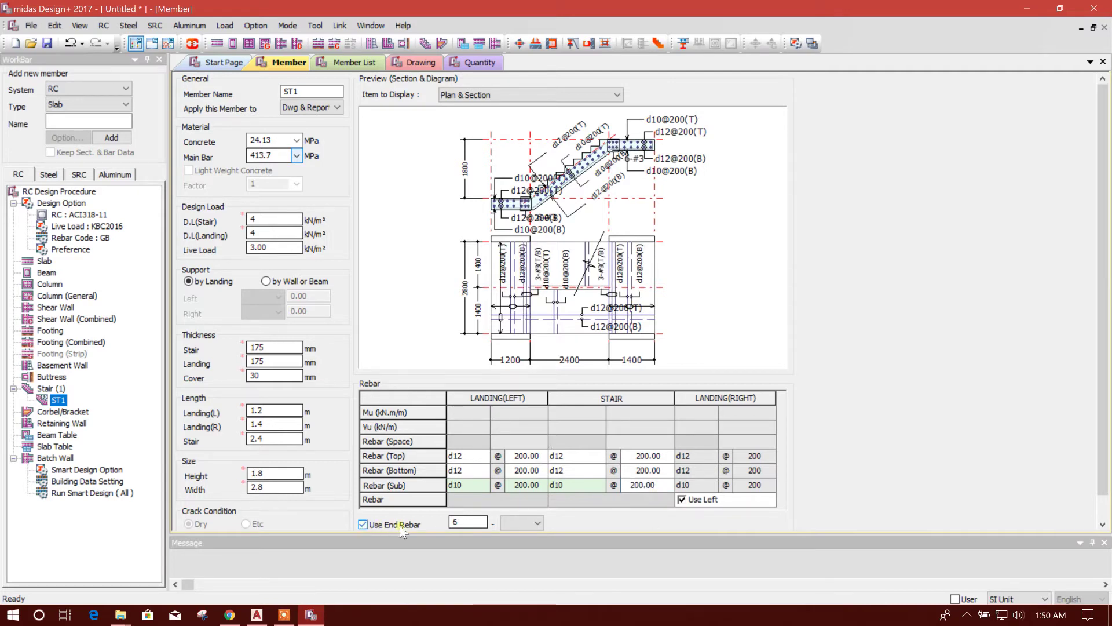
{"action": "left_click", "coordinate": [466, 524]}
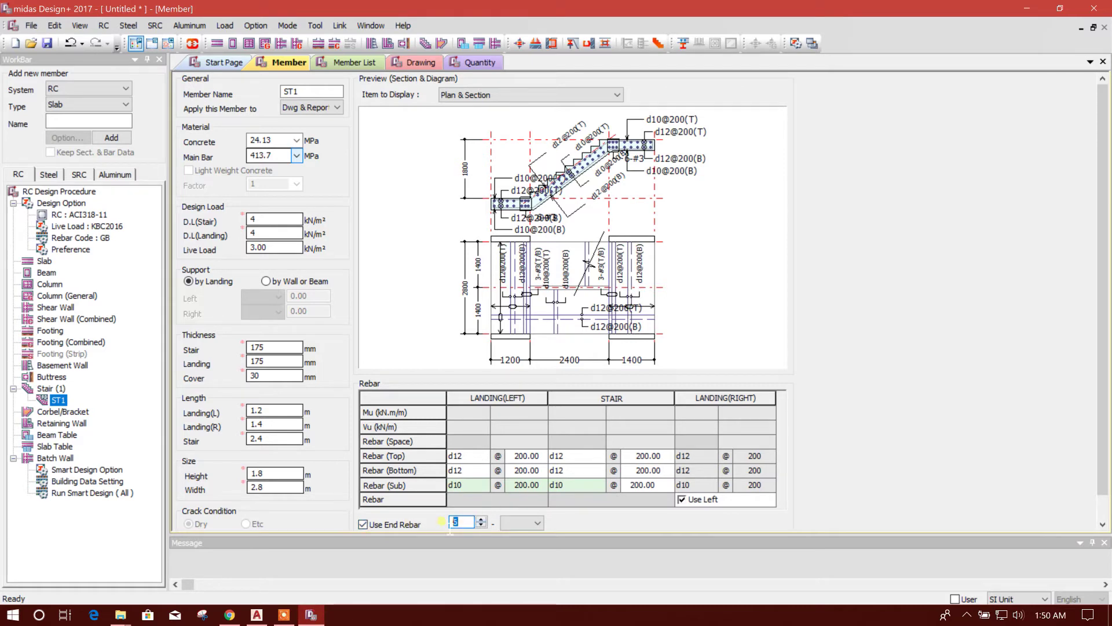
{"action": "type", "text": "4"}
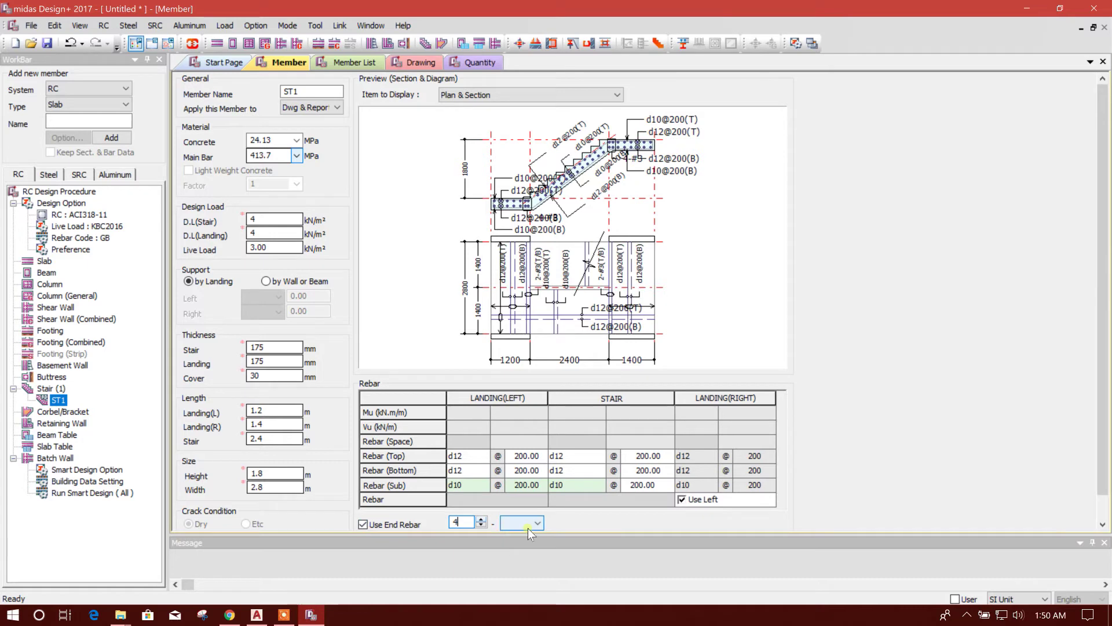
{"action": "left_click", "coordinate": [531, 526]}
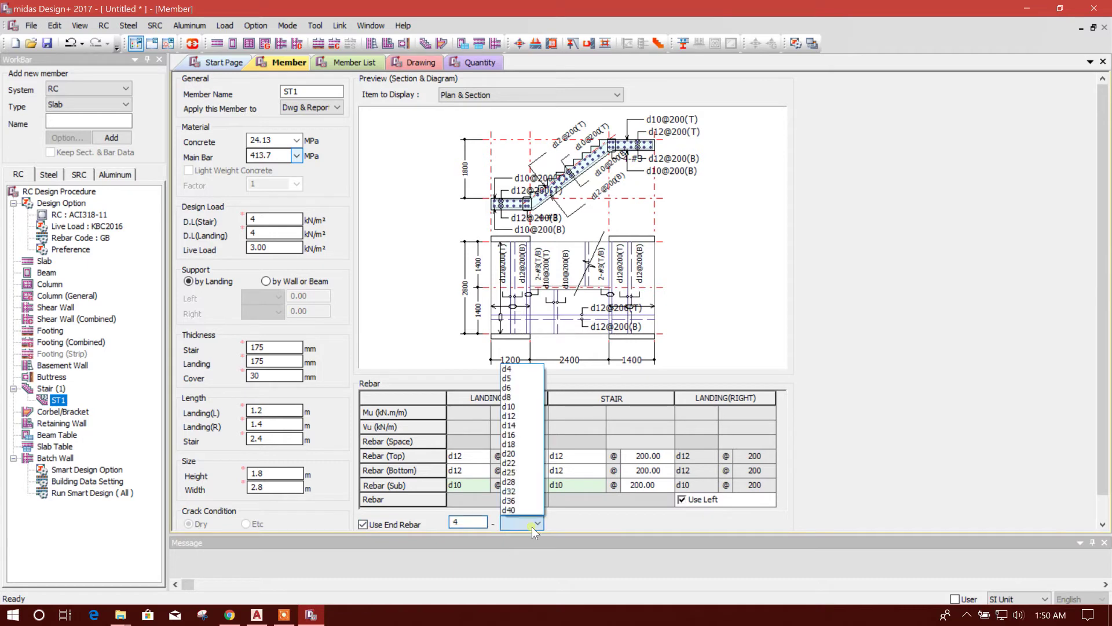
{"action": "left_click", "coordinate": [518, 407]}
{"action": "left_click", "coordinate": [463, 524]}
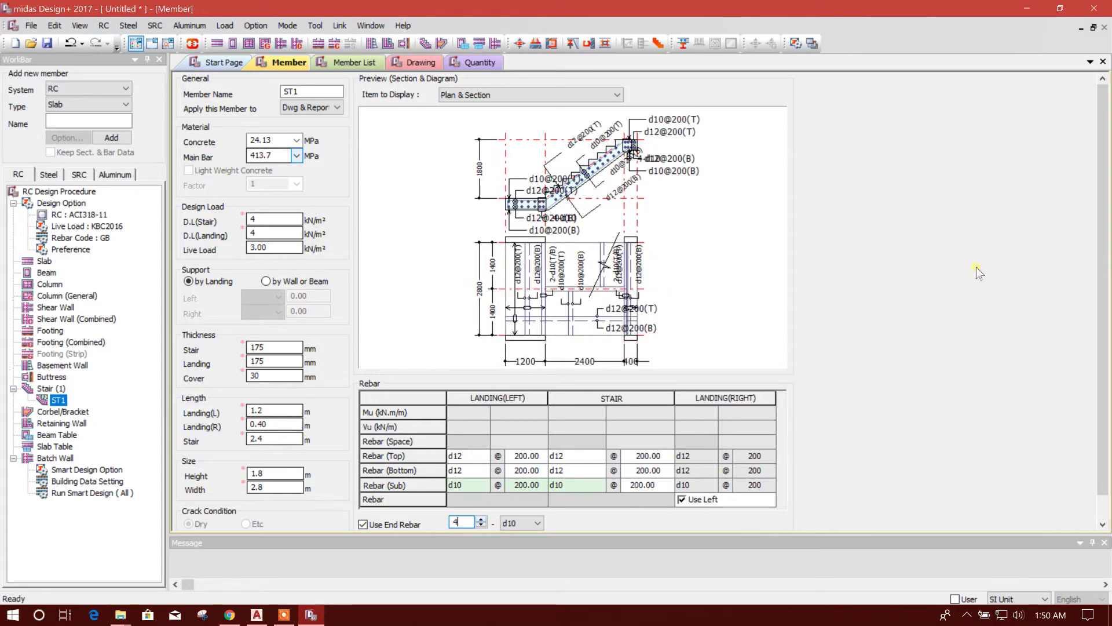
{"action": "left_click_drag", "start_coordinate": [1093, 346], "coordinate": [1093, 372]}
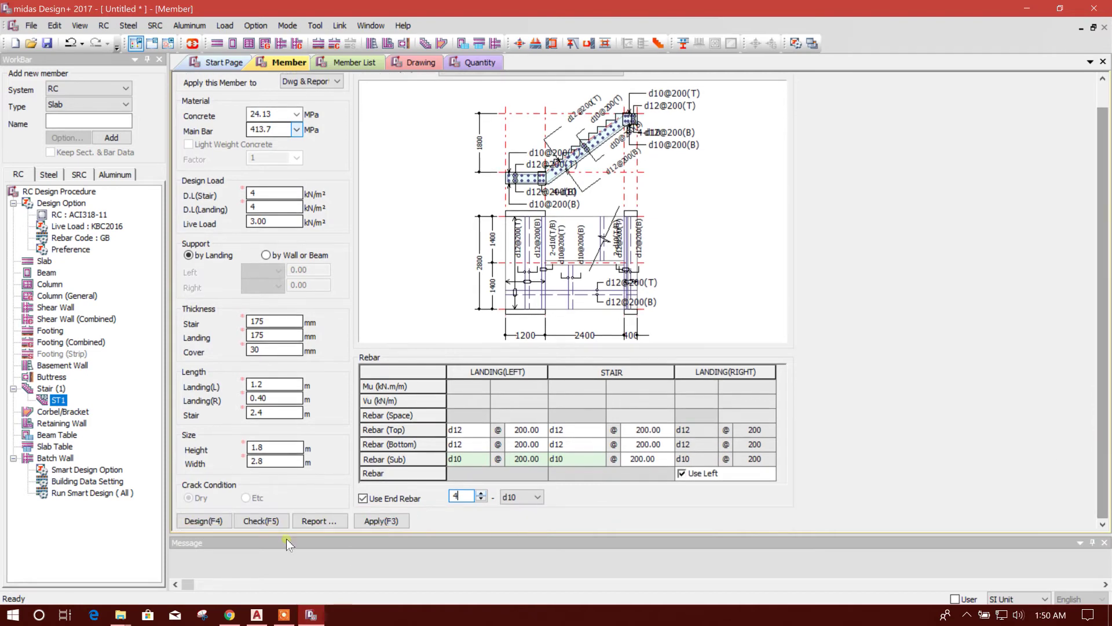
Run the Check(F5) design check on ST1 and generate the Summary report
{"action": "left_click", "coordinate": [260, 520]}
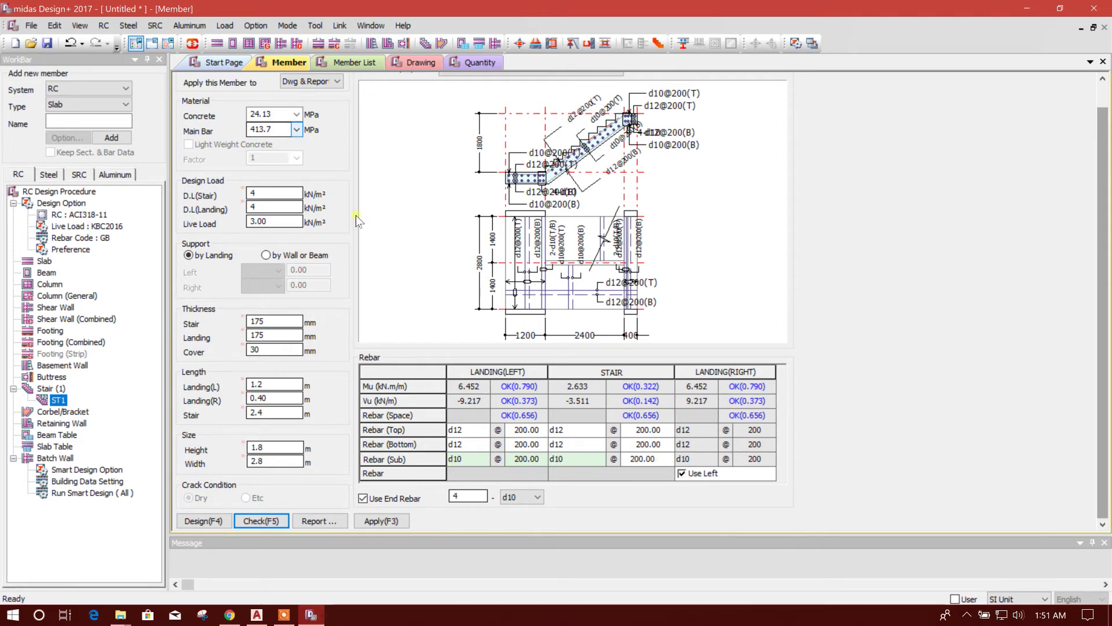
{"action": "left_click", "coordinate": [324, 522]}
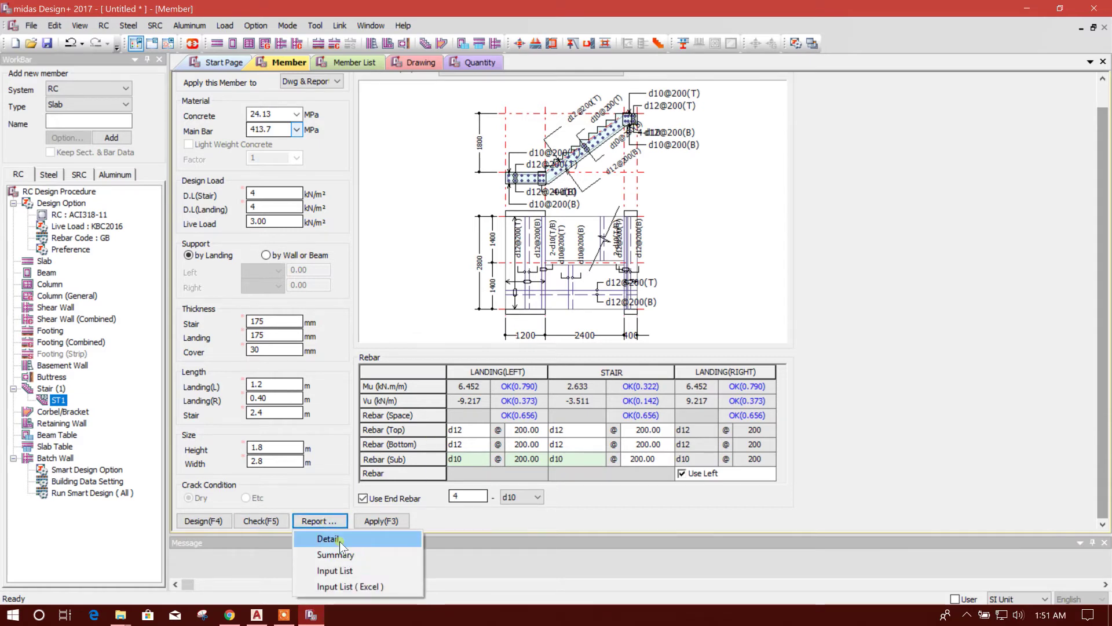
{"action": "left_click", "coordinate": [354, 557]}
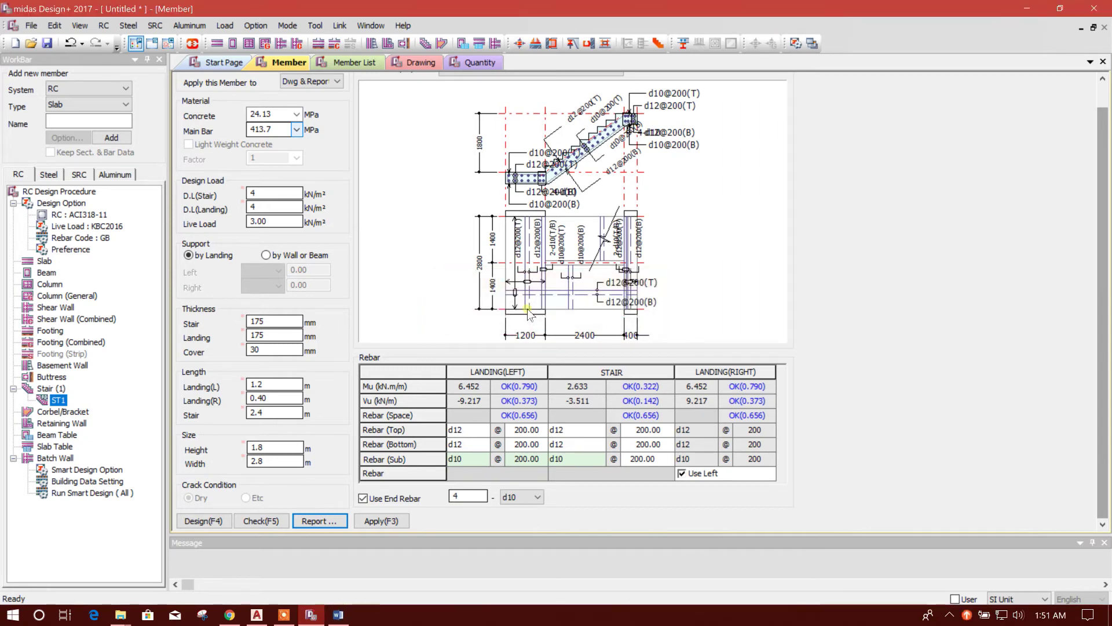
{"action": "left_click", "coordinate": [339, 615]}
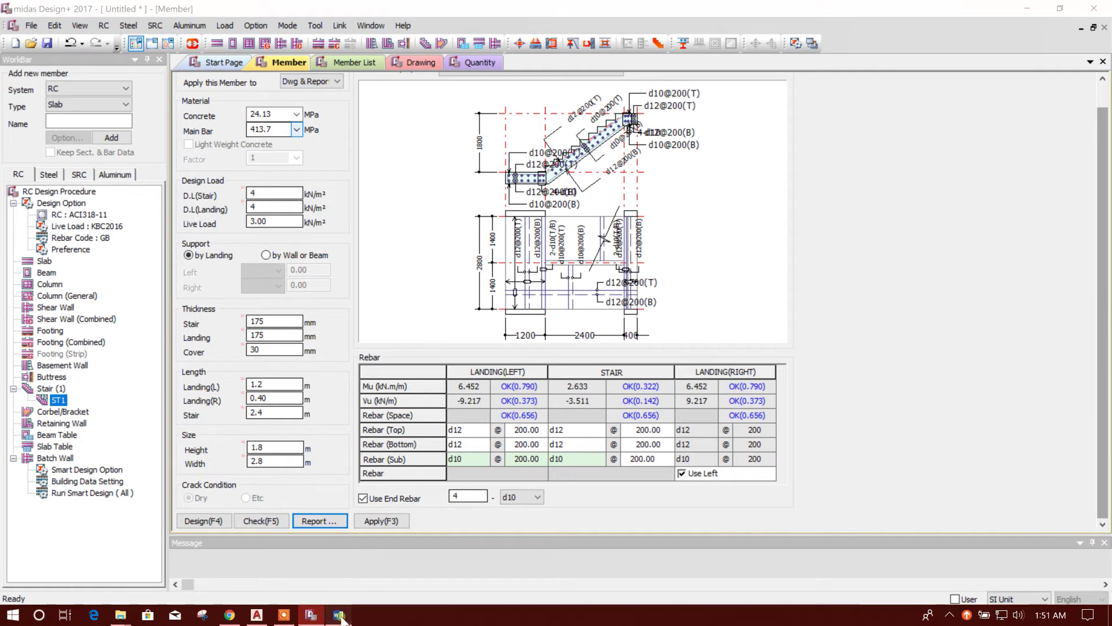
{"action": "scroll", "coordinate": [567, 331], "scroll_direction": "up", "scroll_amount": 5}
{"action": "scroll", "coordinate": [566, 331], "scroll_direction": "up", "scroll_amount": 3}
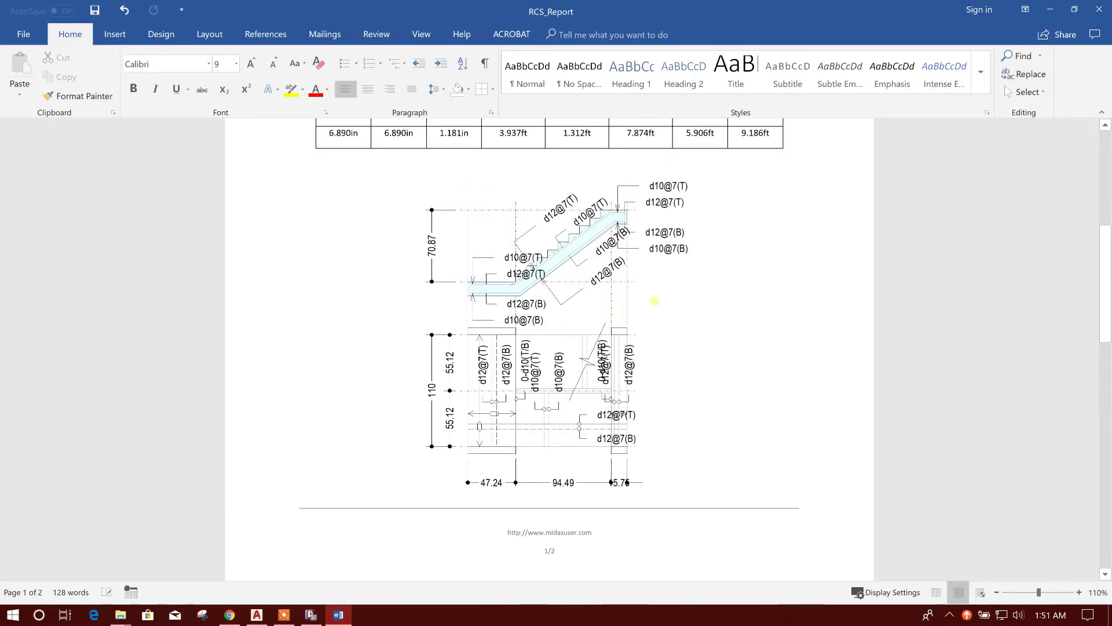
{"action": "scroll", "coordinate": [653, 302], "scroll_direction": "up", "scroll_amount": 1}
{"action": "scroll", "coordinate": [633, 327], "scroll_direction": "up", "scroll_amount": 2}
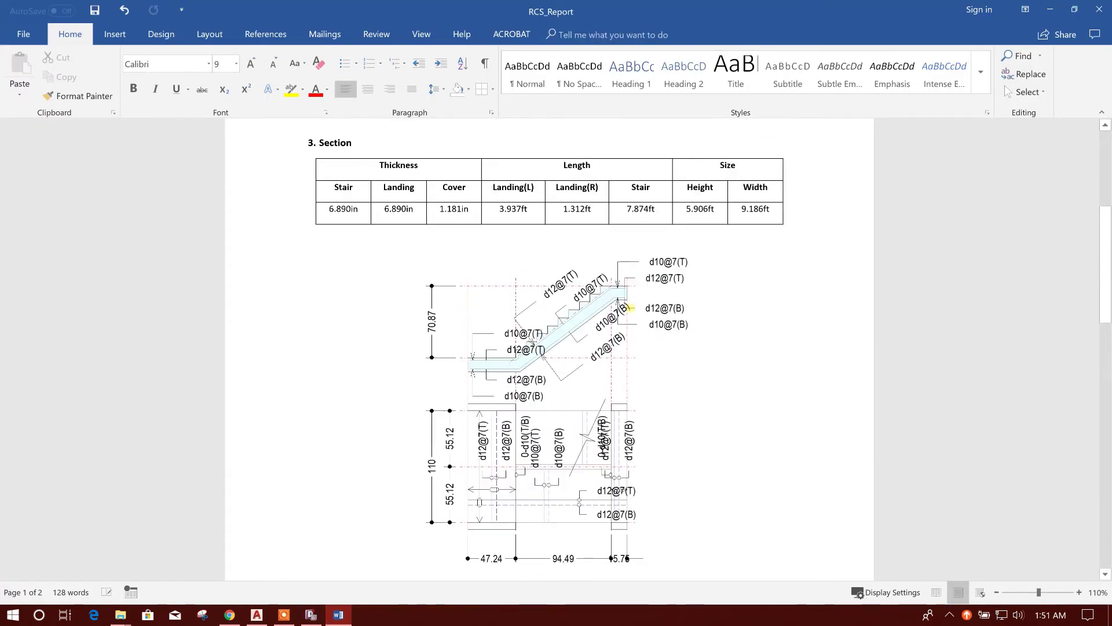
{"action": "scroll", "coordinate": [647, 398], "scroll_direction": "up", "scroll_amount": 3}
{"action": "scroll", "coordinate": [656, 433], "scroll_direction": "up", "scroll_amount": 2}
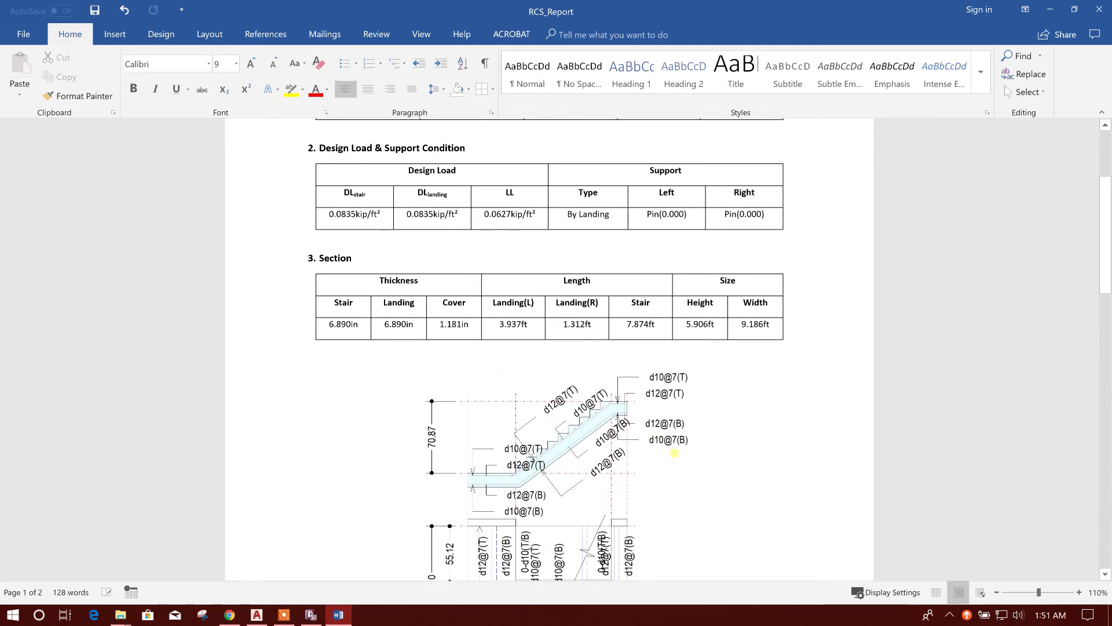
{"action": "scroll", "coordinate": [676, 433], "scroll_direction": "up", "scroll_amount": 2}
{"action": "scroll", "coordinate": [676, 433], "scroll_direction": "up", "scroll_amount": 2}
{"action": "scroll", "coordinate": [675, 433], "scroll_direction": "up", "scroll_amount": 2}
{"action": "scroll", "coordinate": [675, 433], "scroll_direction": "down", "scroll_amount": 5}
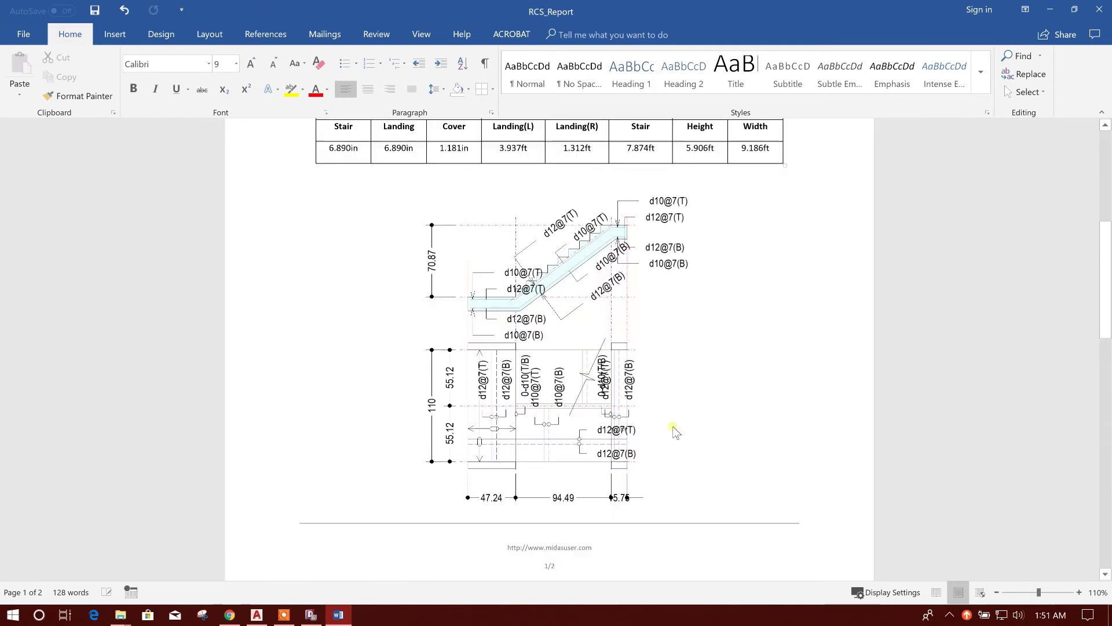
{"action": "scroll", "coordinate": [676, 433], "scroll_direction": "down", "scroll_amount": 3}
{"action": "scroll", "coordinate": [674, 429], "scroll_direction": "down", "scroll_amount": 3}
{"action": "scroll", "coordinate": [671, 426], "scroll_direction": "down", "scroll_amount": 3}
{"action": "scroll", "coordinate": [671, 426], "scroll_direction": "down", "scroll_amount": 5}
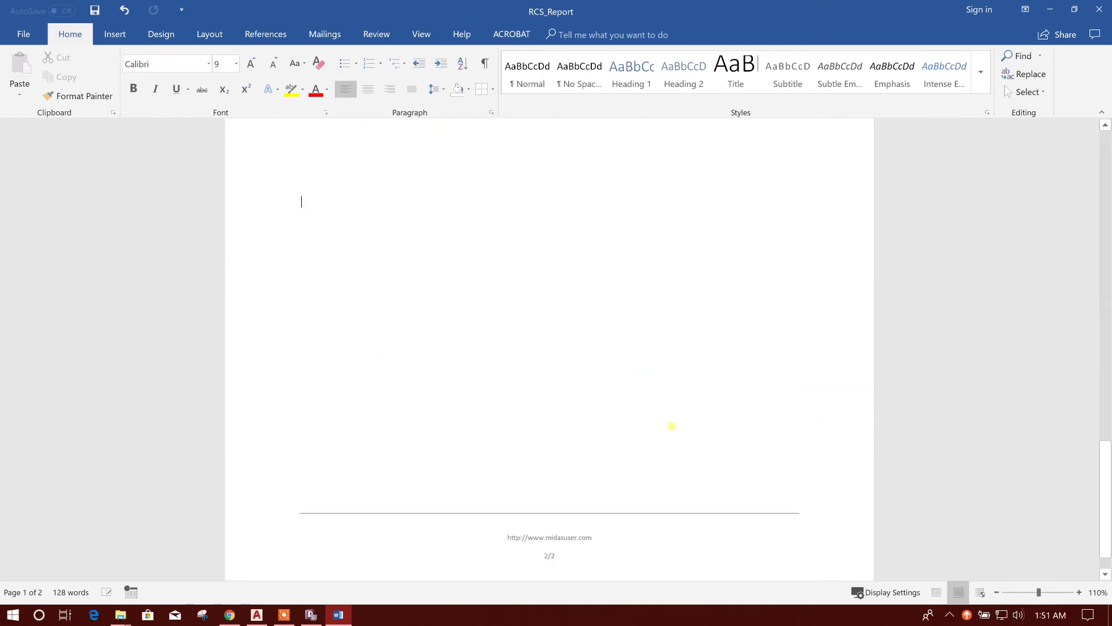
{"action": "scroll", "coordinate": [639, 370], "scroll_direction": "down", "scroll_amount": 2}
{"action": "left_click", "coordinate": [1099, 11]}
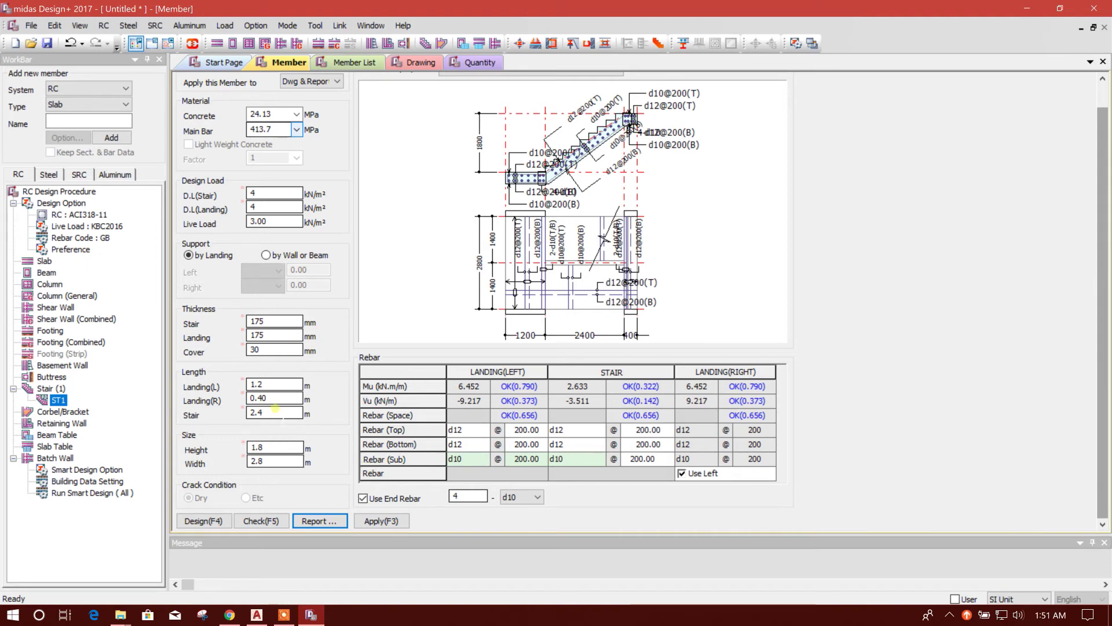
Change stair ST1's Landing(R) length from 0.40 to 1.4 m
{"action": "left_click", "coordinate": [277, 399]}
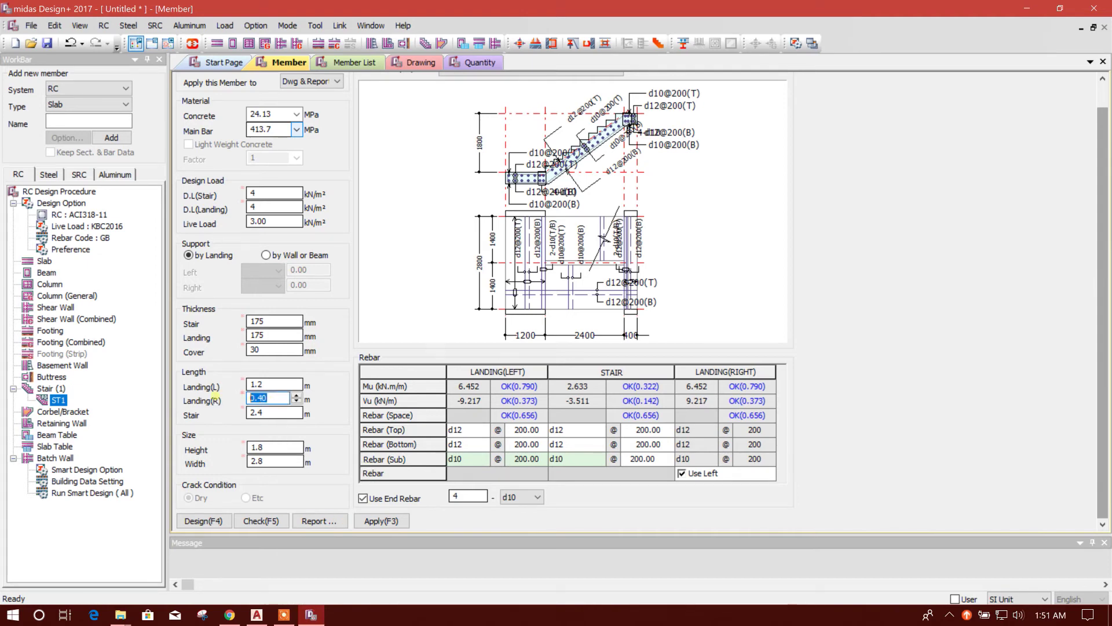
{"action": "type", "text": "1.4"}
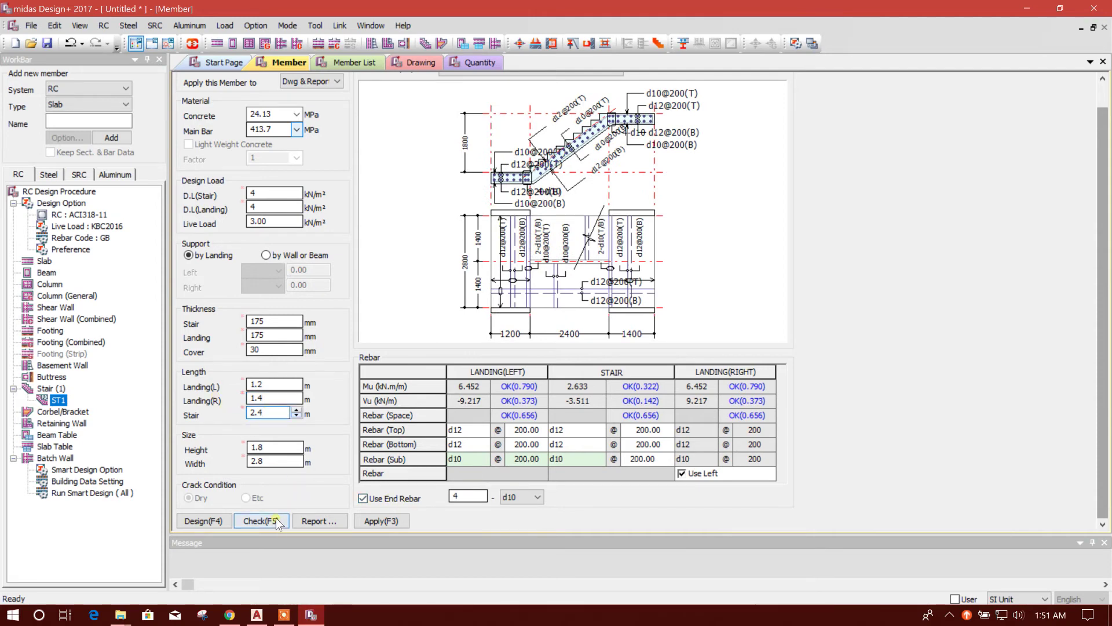
Recheck stair ST1 and bring up its generated Summary report in Word
{"action": "left_click", "coordinate": [278, 523]}
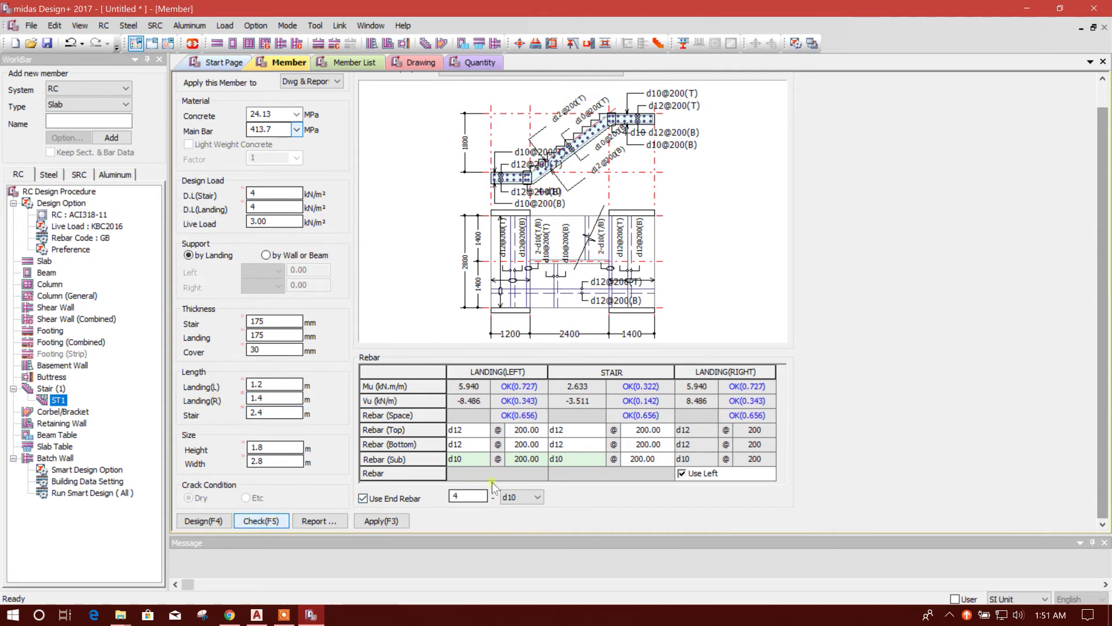
{"action": "left_click", "coordinate": [318, 520]}
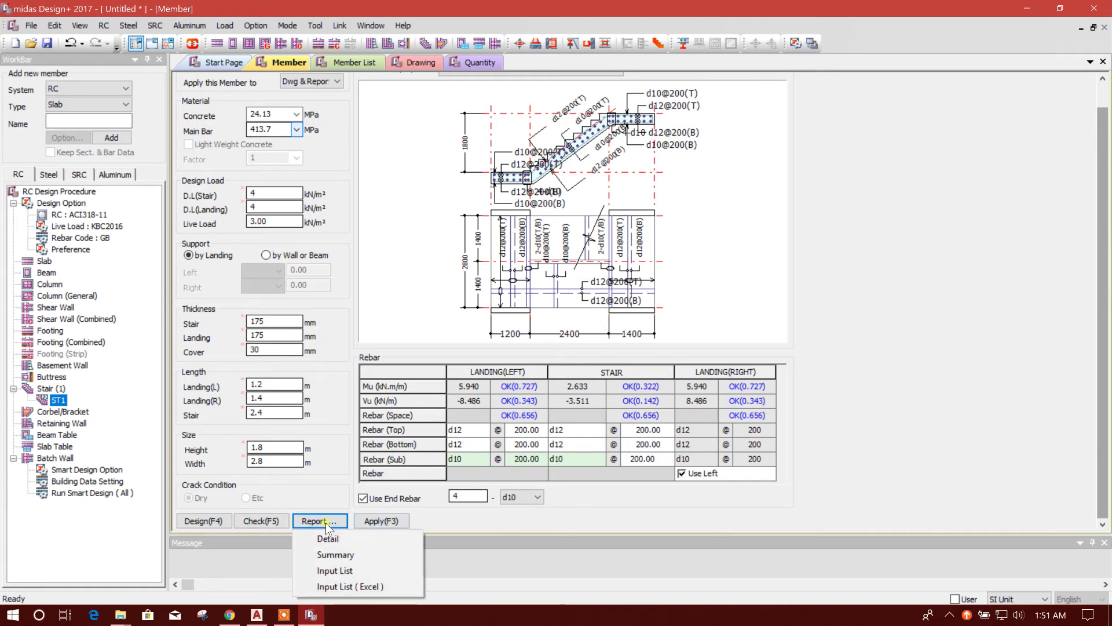
{"action": "left_click", "coordinate": [335, 553]}
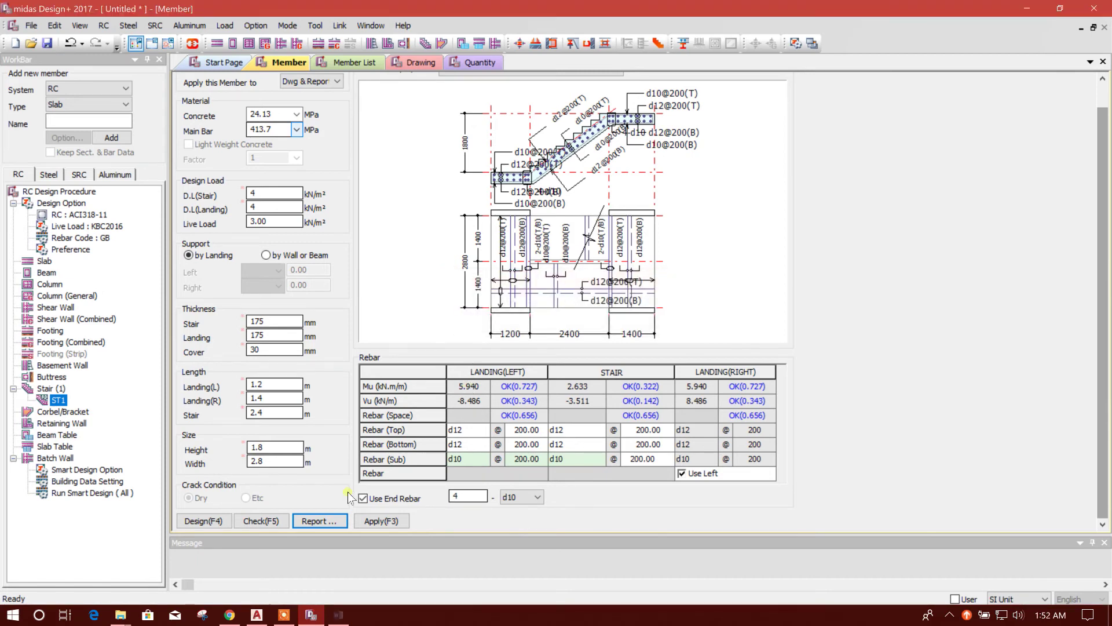
{"action": "left_click", "coordinate": [338, 615]}
{"action": "scroll", "coordinate": [519, 315], "scroll_direction": "up", "scroll_amount": 5}
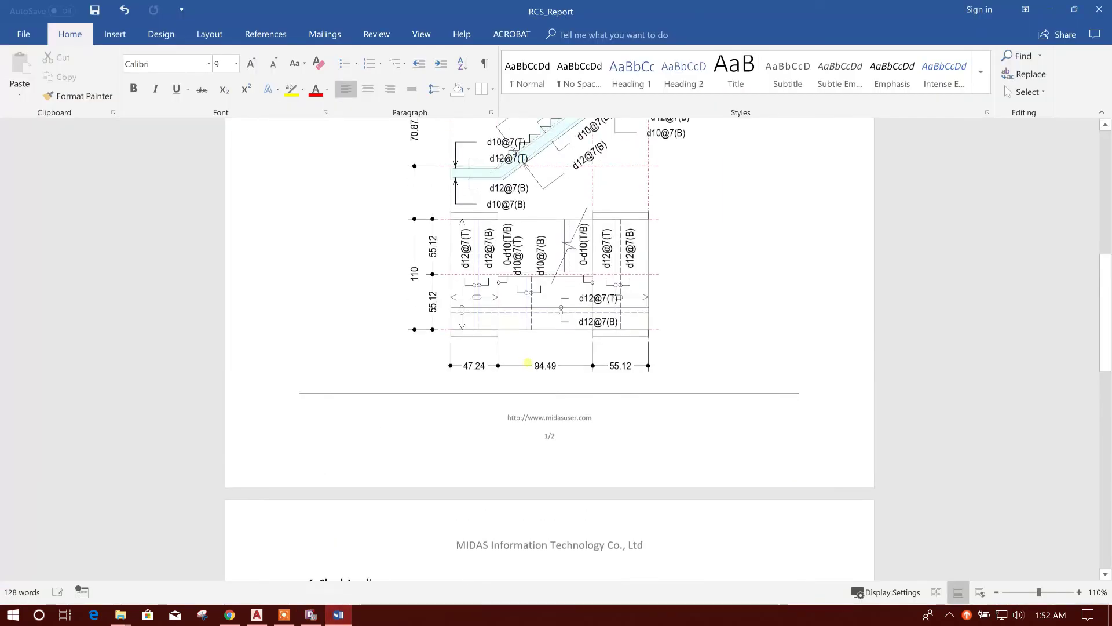
{"action": "scroll", "coordinate": [617, 277], "scroll_direction": "up", "scroll_amount": 1}
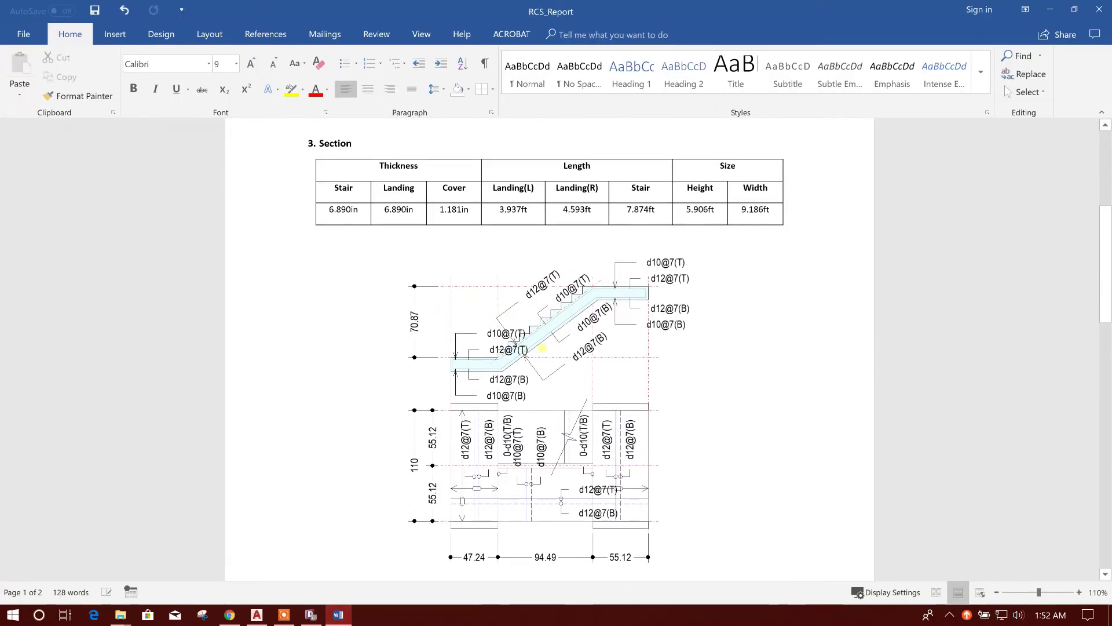
{"action": "scroll", "coordinate": [510, 315], "scroll_direction": "down", "scroll_amount": 2}
{"action": "scroll", "coordinate": [521, 331], "scroll_direction": "down", "scroll_amount": 2}
{"action": "scroll", "coordinate": [539, 344], "scroll_direction": "down", "scroll_amount": 1}
{"action": "scroll", "coordinate": [539, 341], "scroll_direction": "down", "scroll_amount": 1}
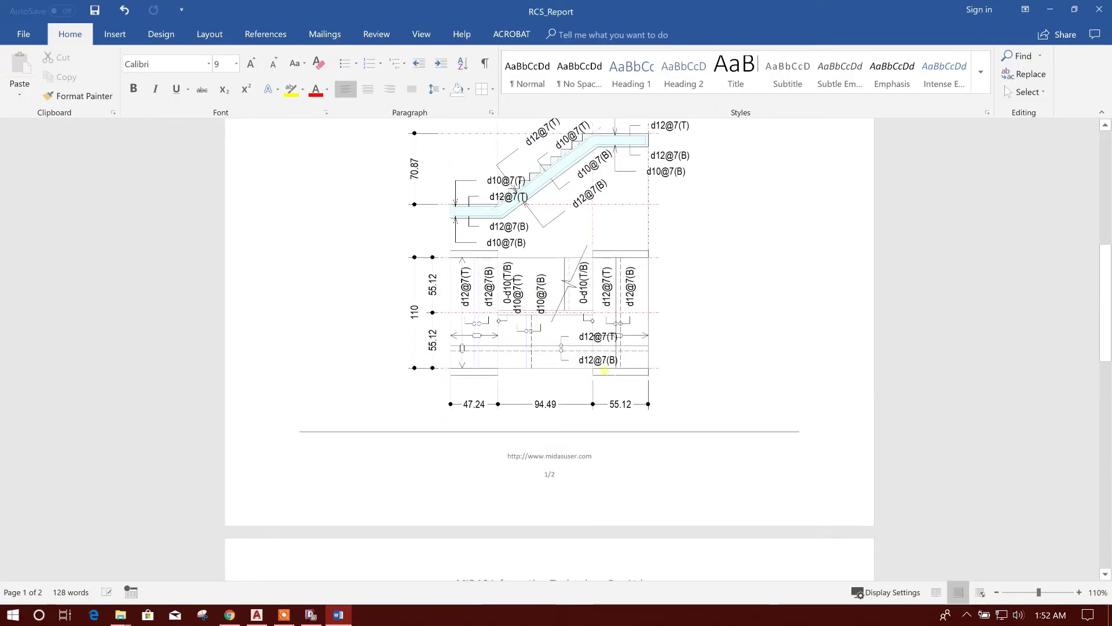
{"action": "scroll", "coordinate": [553, 321], "scroll_direction": "up", "scroll_amount": 5}
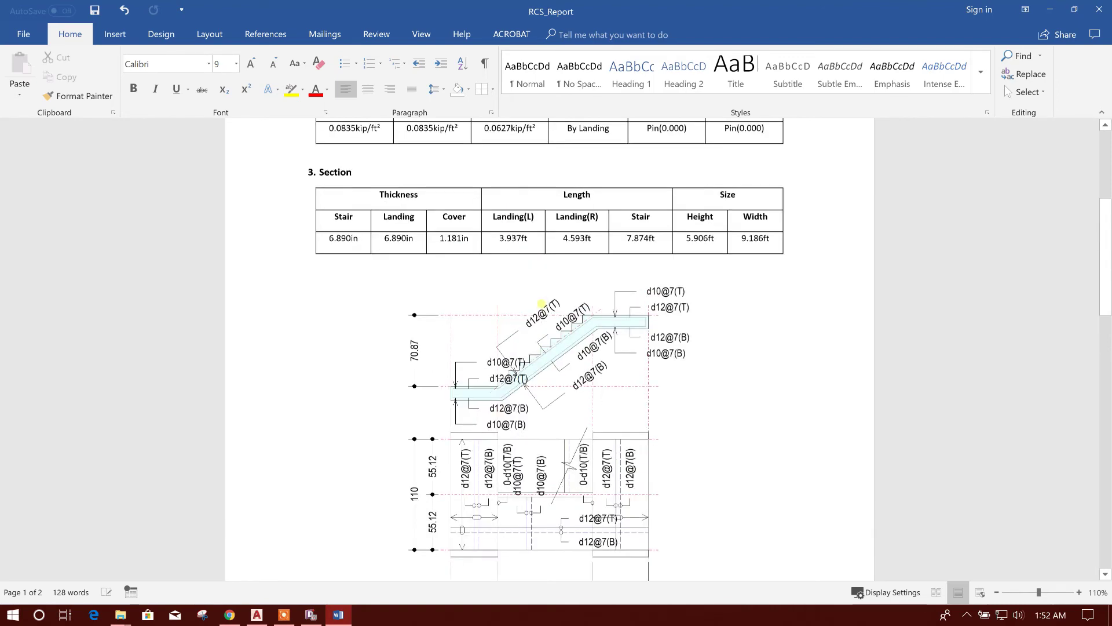
{"action": "scroll", "coordinate": [553, 321], "scroll_direction": "up", "scroll_amount": 5}
{"action": "scroll", "coordinate": [553, 321], "scroll_direction": "up", "scroll_amount": 2}
Close the Word report and choose Stair as the member type on the Drawing sheet
{"action": "left_click", "coordinate": [1098, 11]}
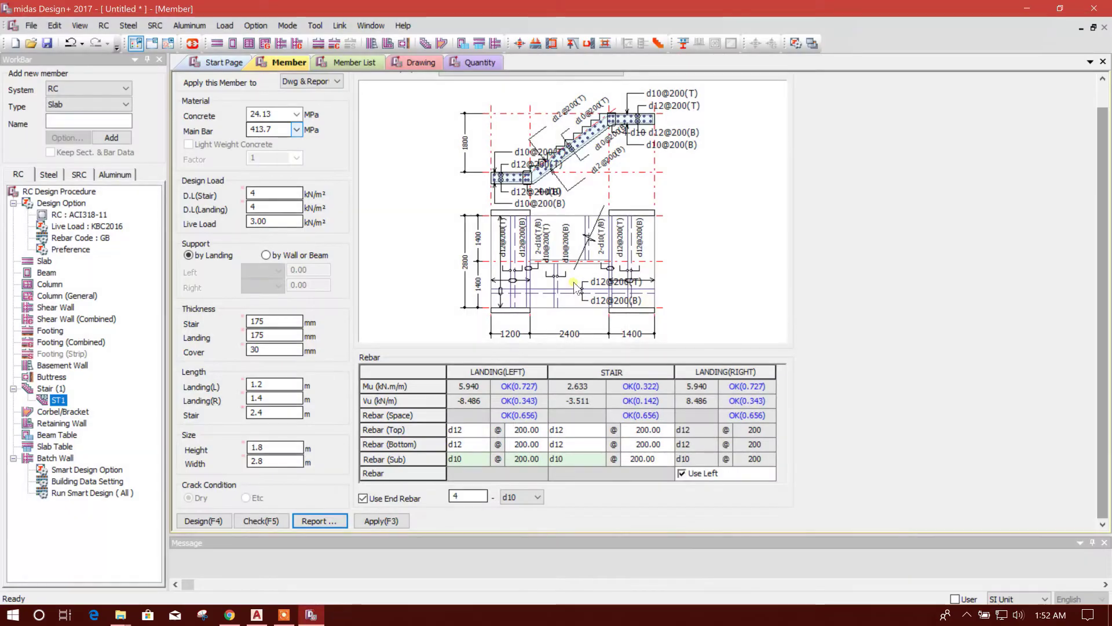
{"action": "left_click", "coordinate": [354, 63]}
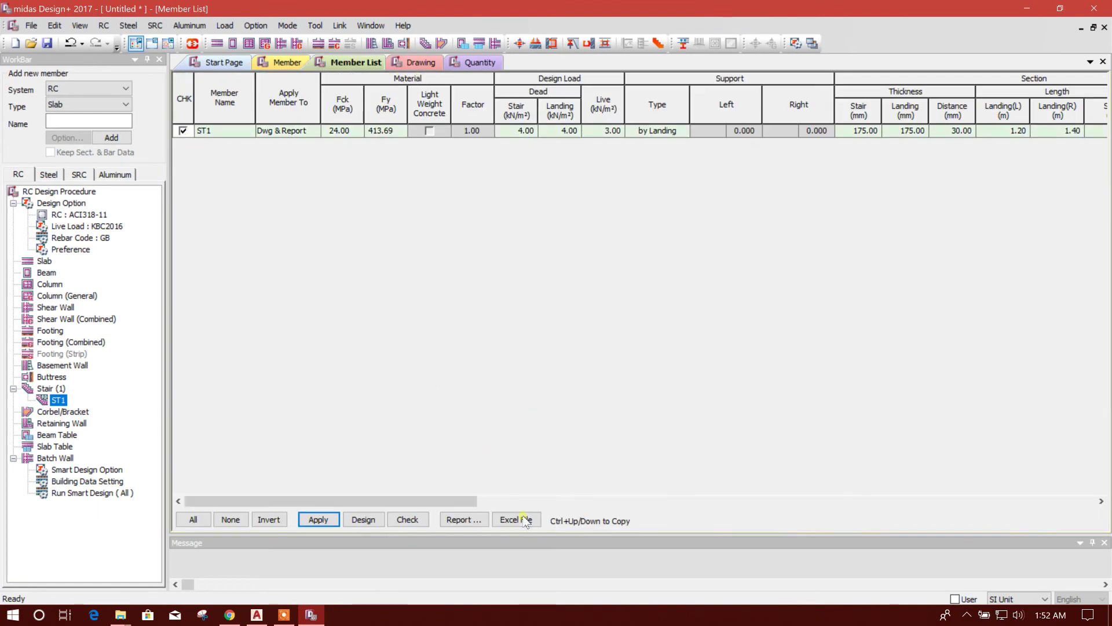
{"action": "left_click", "coordinate": [420, 63]}
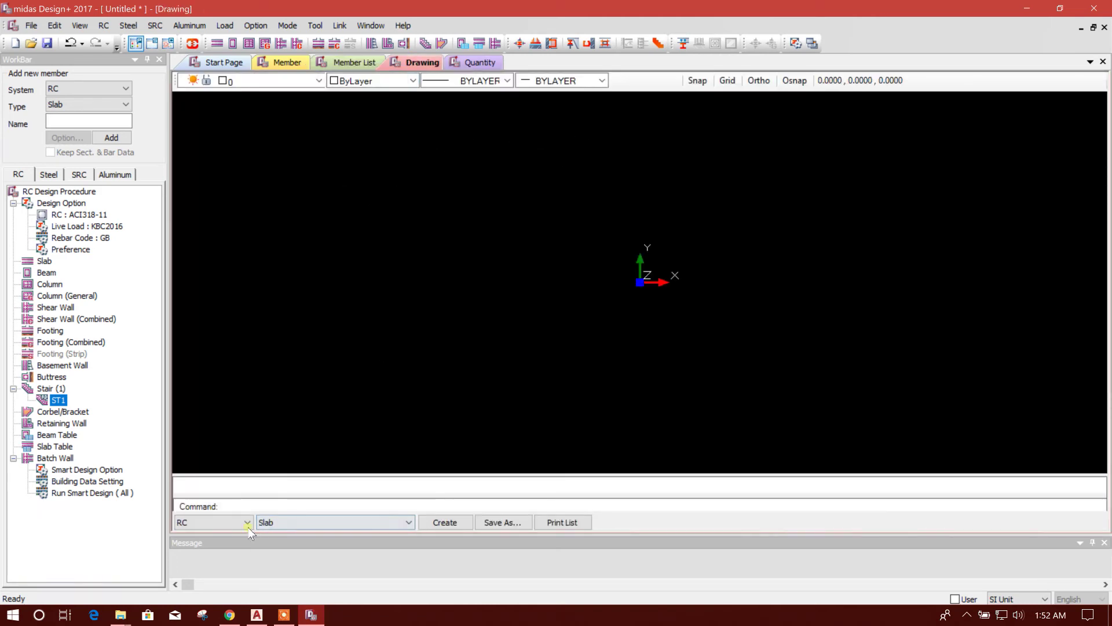
{"action": "left_click", "coordinate": [310, 523]}
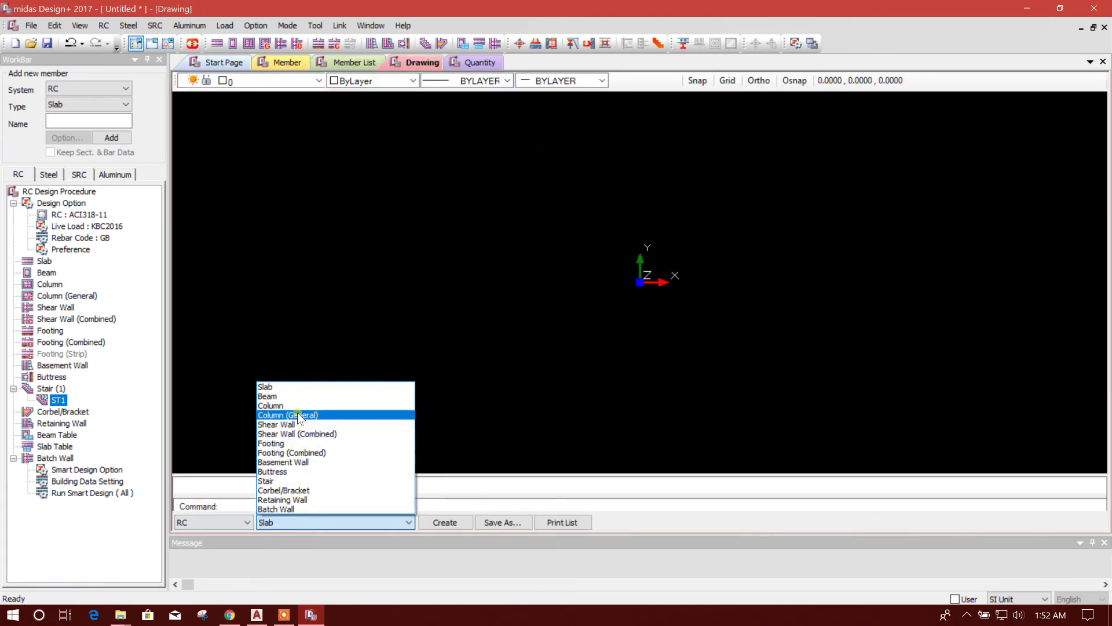
{"action": "left_click", "coordinate": [266, 481]}
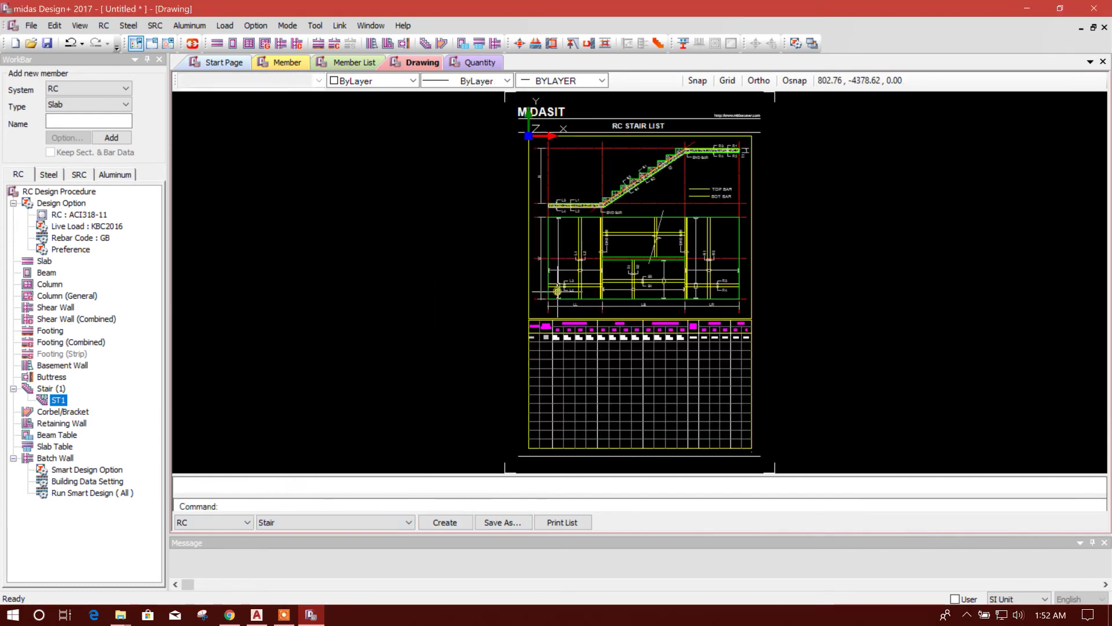
{"action": "scroll", "coordinate": [689, 292], "scroll_direction": "up", "scroll_amount": 3}
{"action": "scroll", "coordinate": [591, 217], "scroll_direction": "up", "scroll_amount": 2}
{"action": "scroll", "coordinate": [504, 252], "scroll_direction": "up", "scroll_amount": 4}
{"action": "scroll", "coordinate": [504, 253], "scroll_direction": "up", "scroll_amount": 1}
{"action": "scroll", "coordinate": [504, 252], "scroll_direction": "down", "scroll_amount": 4}
{"action": "scroll", "coordinate": [622, 253], "scroll_direction": "down", "scroll_amount": 2}
{"action": "scroll", "coordinate": [623, 252], "scroll_direction": "down", "scroll_amount": 1}
{"action": "scroll", "coordinate": [623, 252], "scroll_direction": "down", "scroll_amount": 2}
{"action": "scroll", "coordinate": [564, 296], "scroll_direction": "up", "scroll_amount": 1}
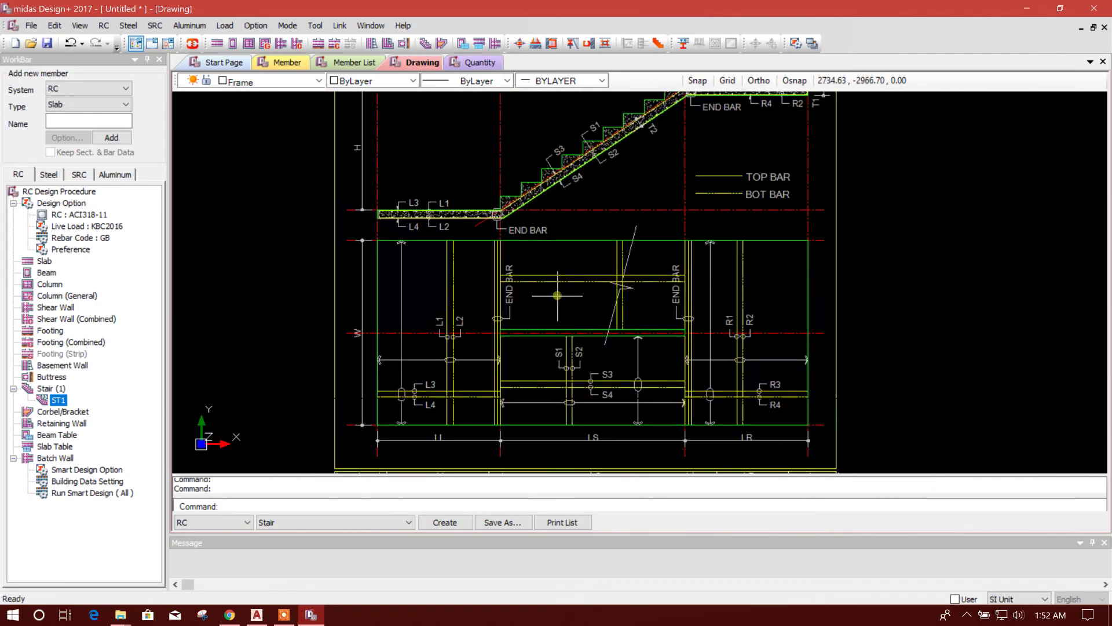
{"action": "scroll", "coordinate": [556, 300], "scroll_direction": "down", "scroll_amount": 2}
{"action": "scroll", "coordinate": [556, 300], "scroll_direction": "up", "scroll_amount": 3}
{"action": "scroll", "coordinate": [556, 299], "scroll_direction": "down", "scroll_amount": 4}
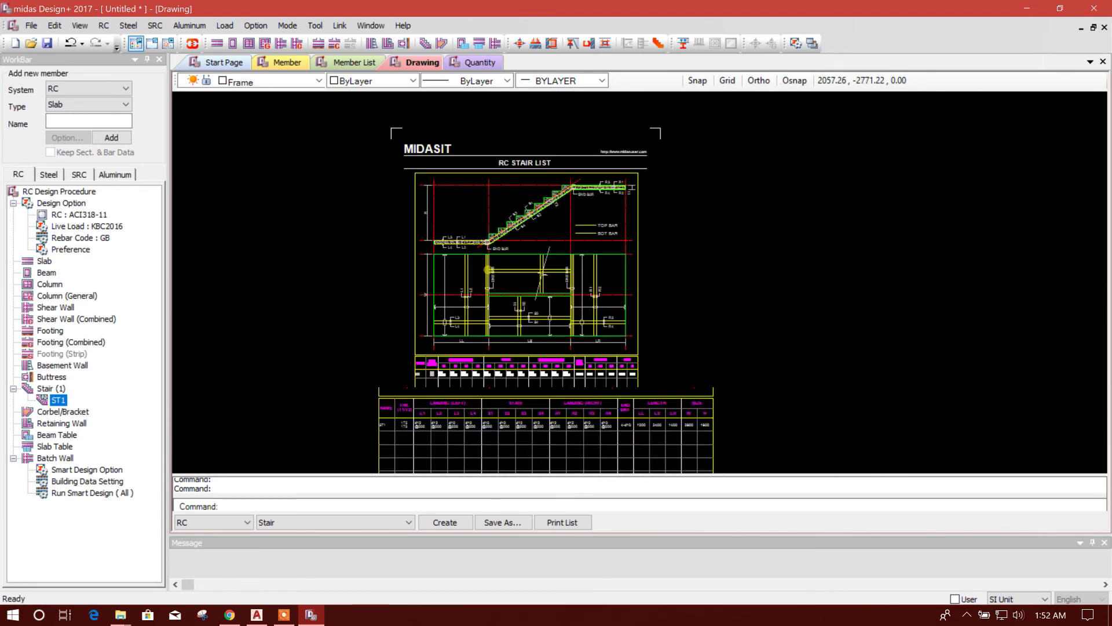
{"action": "scroll", "coordinate": [487, 323], "scroll_direction": "down", "scroll_amount": 1}
{"action": "scroll", "coordinate": [487, 321], "scroll_direction": "up", "scroll_amount": 4}
{"action": "scroll", "coordinate": [486, 322], "scroll_direction": "down", "scroll_amount": 3}
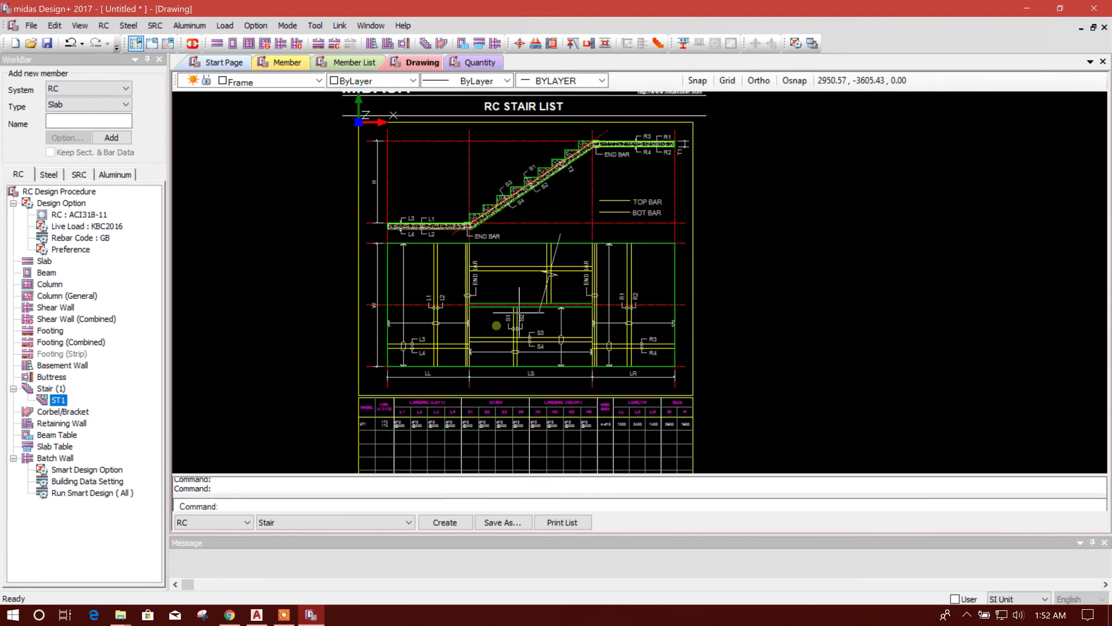
{"action": "scroll", "coordinate": [539, 228], "scroll_direction": "up", "scroll_amount": 1}
{"action": "scroll", "coordinate": [536, 230], "scroll_direction": "up", "scroll_amount": 1}
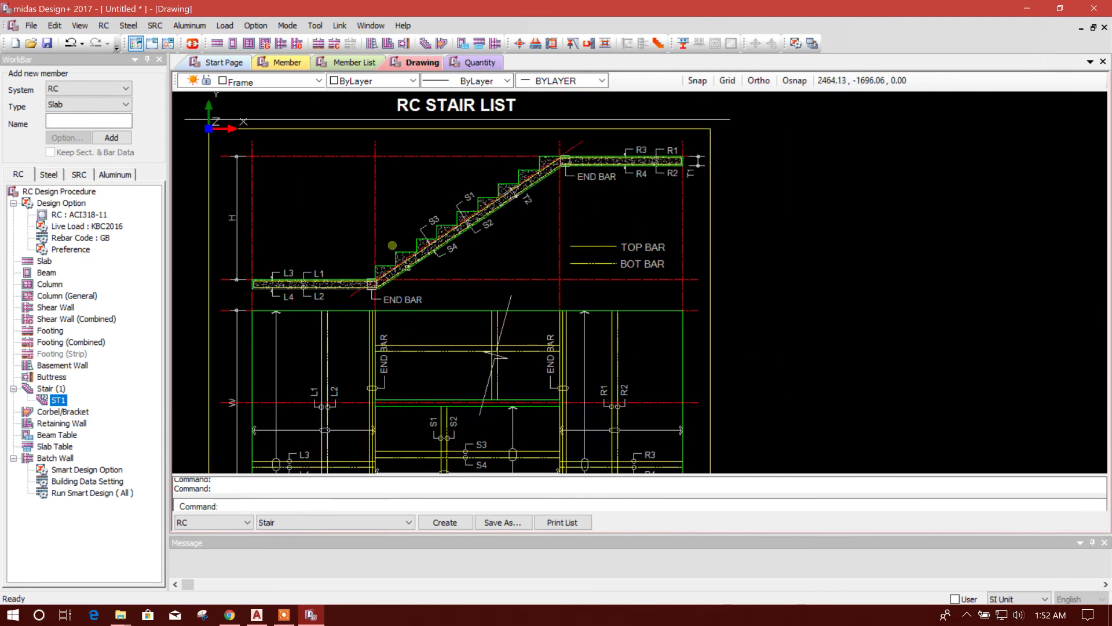
{"action": "scroll", "coordinate": [490, 236], "scroll_direction": "down", "scroll_amount": 2}
{"action": "scroll", "coordinate": [532, 358], "scroll_direction": "up", "scroll_amount": 2}
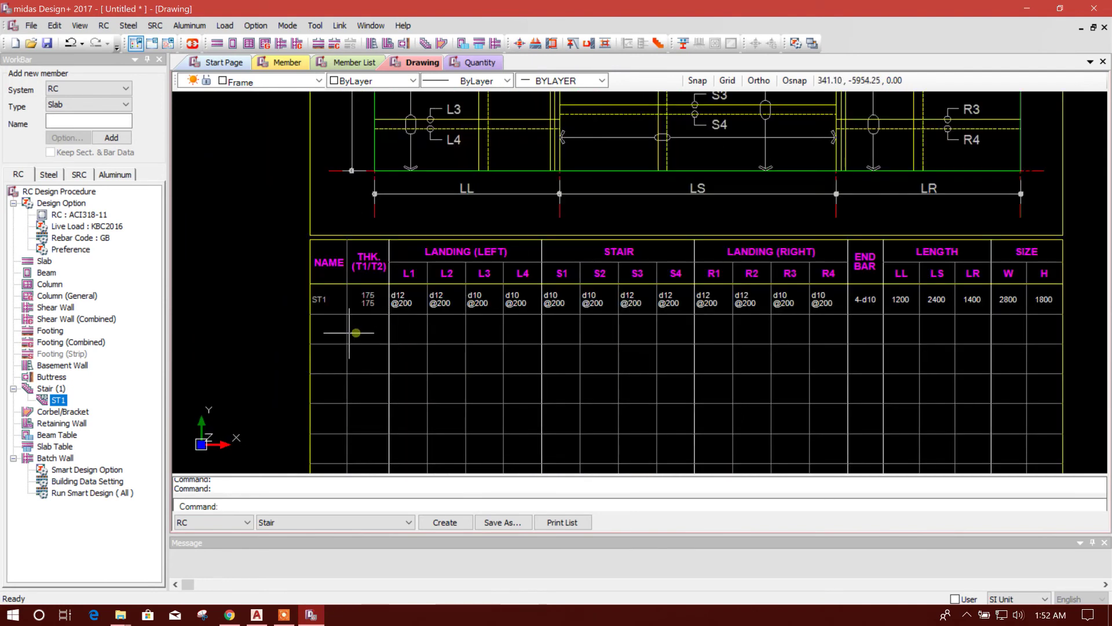
{"action": "scroll", "coordinate": [532, 358], "scroll_direction": "up", "scroll_amount": 2}
{"action": "scroll", "coordinate": [532, 358], "scroll_direction": "down", "scroll_amount": 1}
{"action": "scroll", "coordinate": [530, 361], "scroll_direction": "down", "scroll_amount": 1}
{"action": "scroll", "coordinate": [382, 331], "scroll_direction": "down", "scroll_amount": 1}
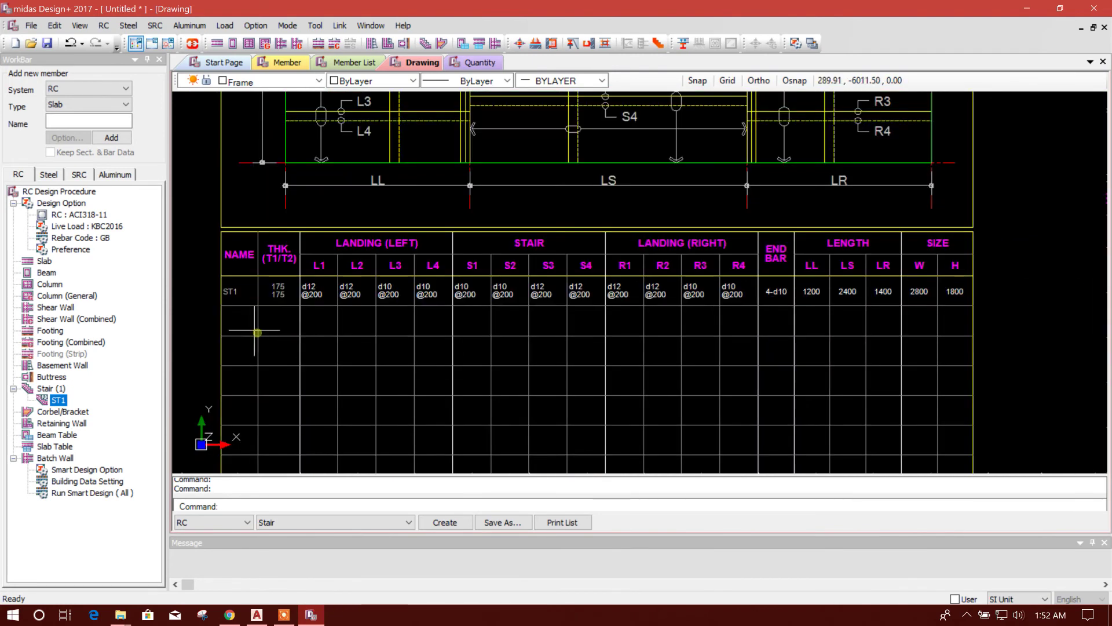
{"action": "scroll", "coordinate": [324, 295], "scroll_direction": "up", "scroll_amount": 1}
{"action": "scroll", "coordinate": [334, 333], "scroll_direction": "down", "scroll_amount": 2}
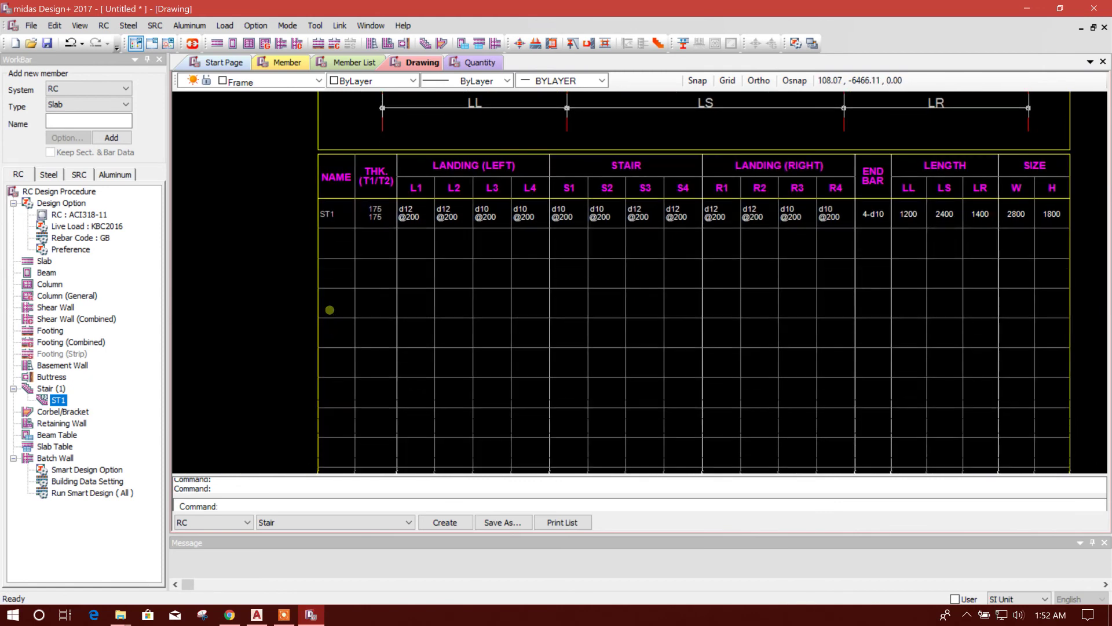
{"action": "scroll", "coordinate": [352, 326], "scroll_direction": "down", "scroll_amount": 1}
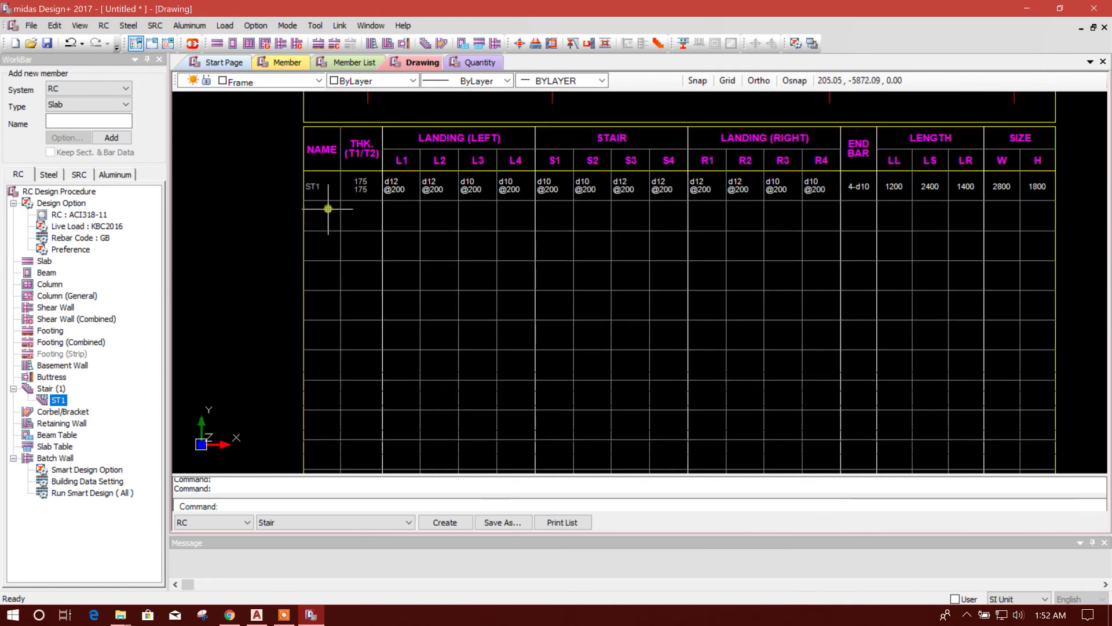
{"action": "scroll", "coordinate": [326, 305], "scroll_direction": "down", "scroll_amount": 1}
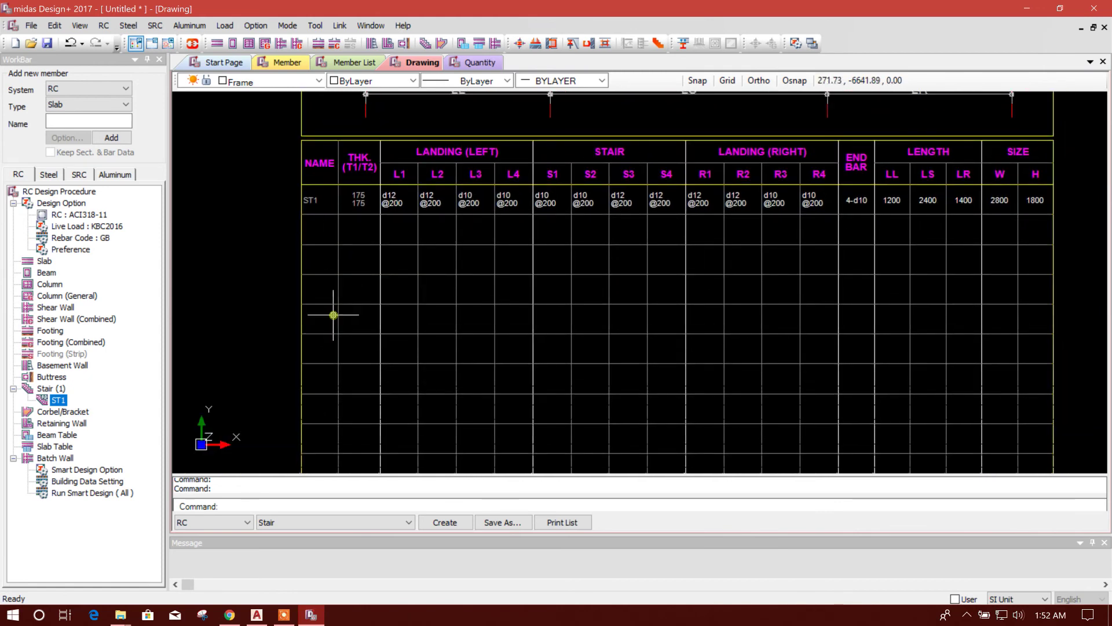
{"action": "scroll", "coordinate": [335, 315], "scroll_direction": "down", "scroll_amount": 2}
{"action": "scroll", "coordinate": [796, 248], "scroll_direction": "up", "scroll_amount": 3}
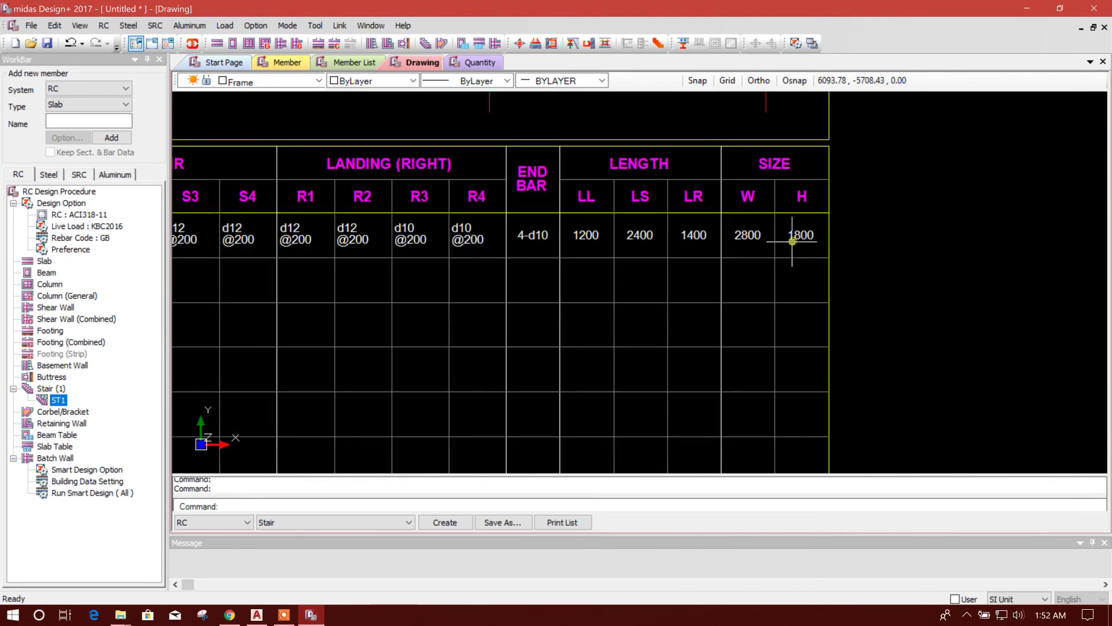
{"action": "scroll", "coordinate": [794, 248], "scroll_direction": "down", "scroll_amount": 3}
{"action": "mouse_move", "coordinate": [609, 296]}
{"action": "left_mouse_down"}
{"action": "mouse_move", "coordinate": [616, 339]}
{"action": "mouse_move", "coordinate": [608, 261]}
{"action": "left_mouse_up"}
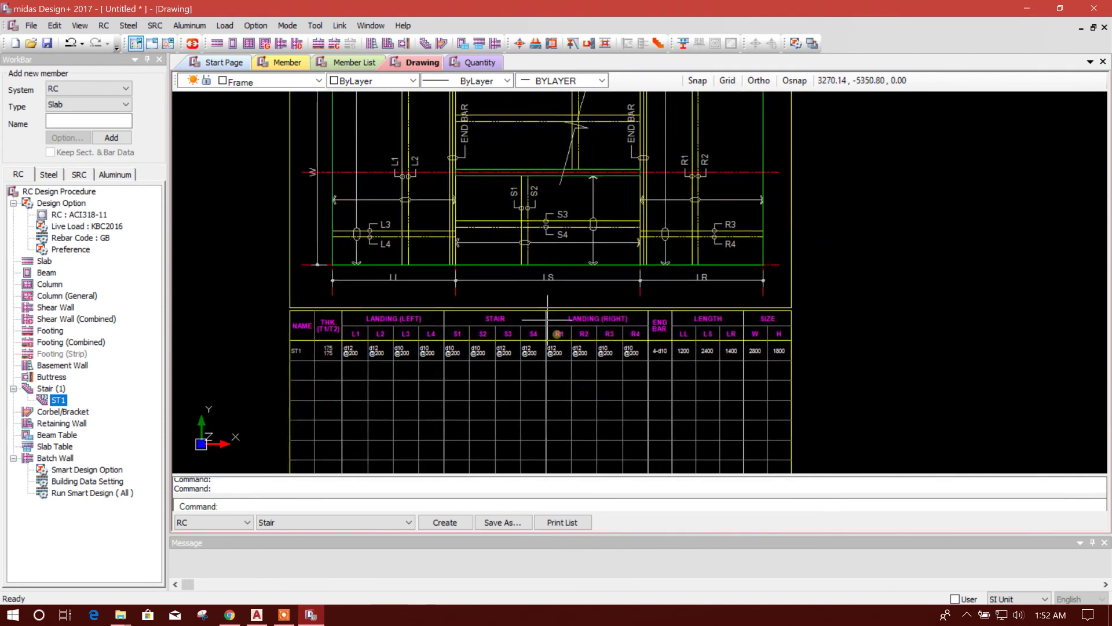
{"action": "scroll", "coordinate": [600, 262], "scroll_direction": "down", "scroll_amount": 2}
{"action": "scroll", "coordinate": [601, 227], "scroll_direction": "down", "scroll_amount": 1}
{"action": "scroll", "coordinate": [606, 215], "scroll_direction": "up", "scroll_amount": 1}
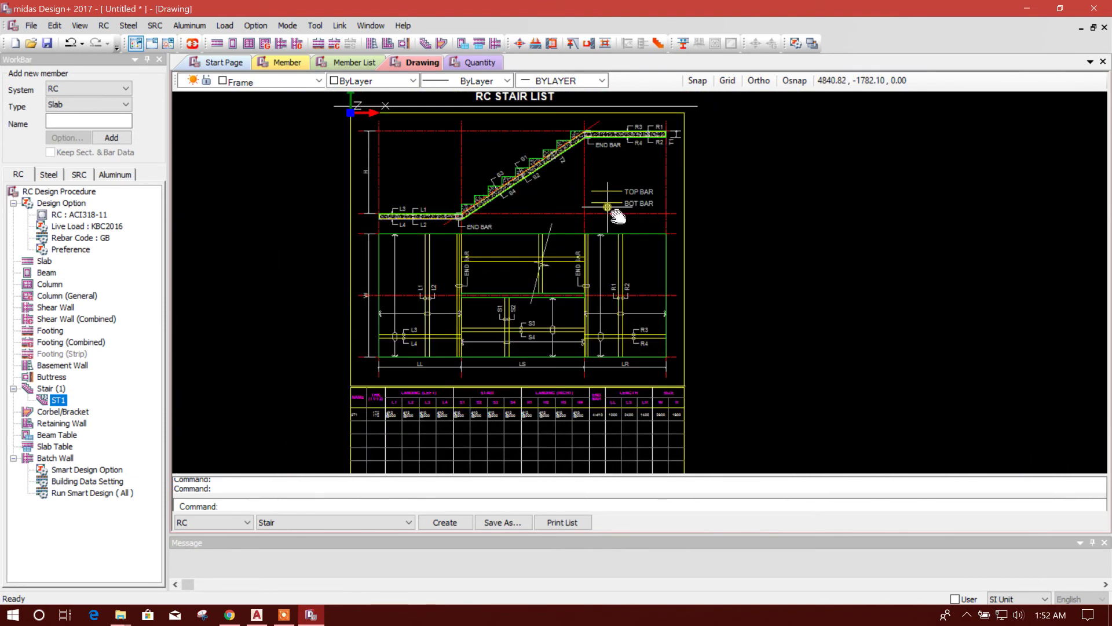
{"action": "scroll", "coordinate": [606, 215], "scroll_direction": "down", "scroll_amount": 1}
{"action": "left_click_drag", "start_coordinate": [606, 217], "coordinate": [592, 174]}
{"action": "scroll", "coordinate": [592, 249], "scroll_direction": "up", "scroll_amount": 1}
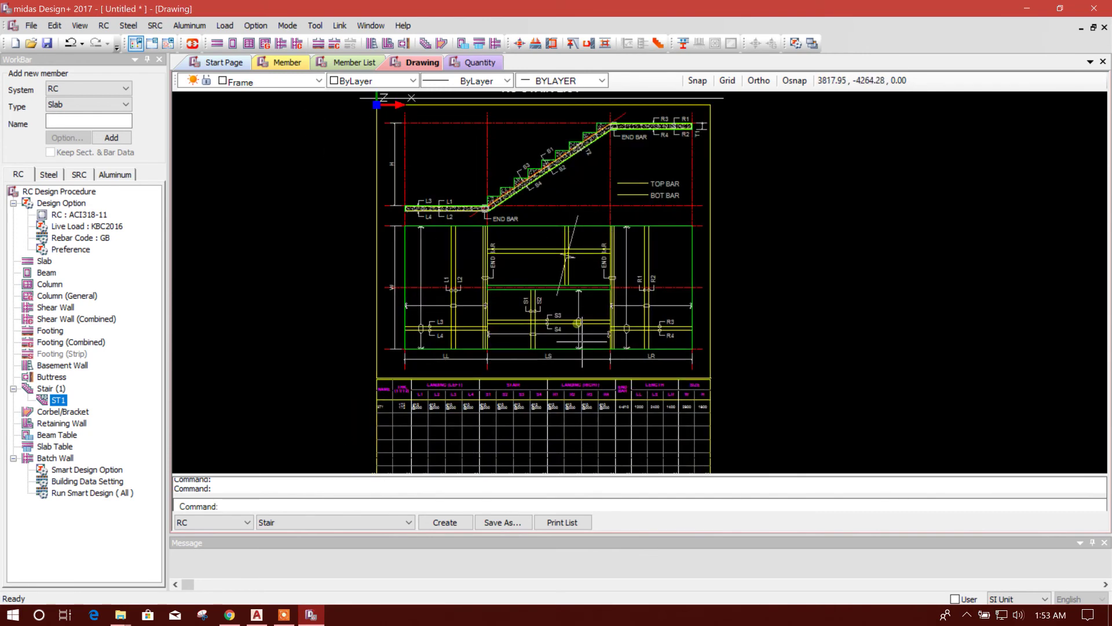
{"action": "scroll", "coordinate": [592, 257], "scroll_direction": "up", "scroll_amount": 1}
{"action": "scroll", "coordinate": [592, 264], "scroll_direction": "down", "scroll_amount": 2}
{"action": "scroll", "coordinate": [496, 305], "scroll_direction": "up", "scroll_amount": 1}
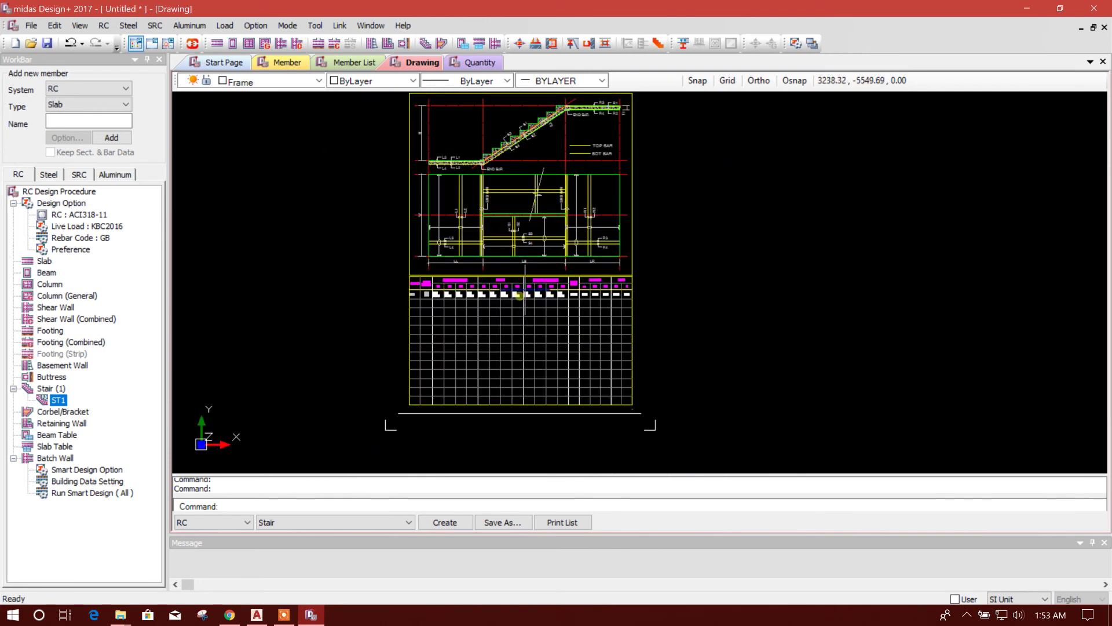
{"action": "scroll", "coordinate": [521, 296], "scroll_direction": "down", "scroll_amount": 1}
{"action": "left_click_drag", "start_coordinate": [522, 296], "coordinate": [525, 335]}
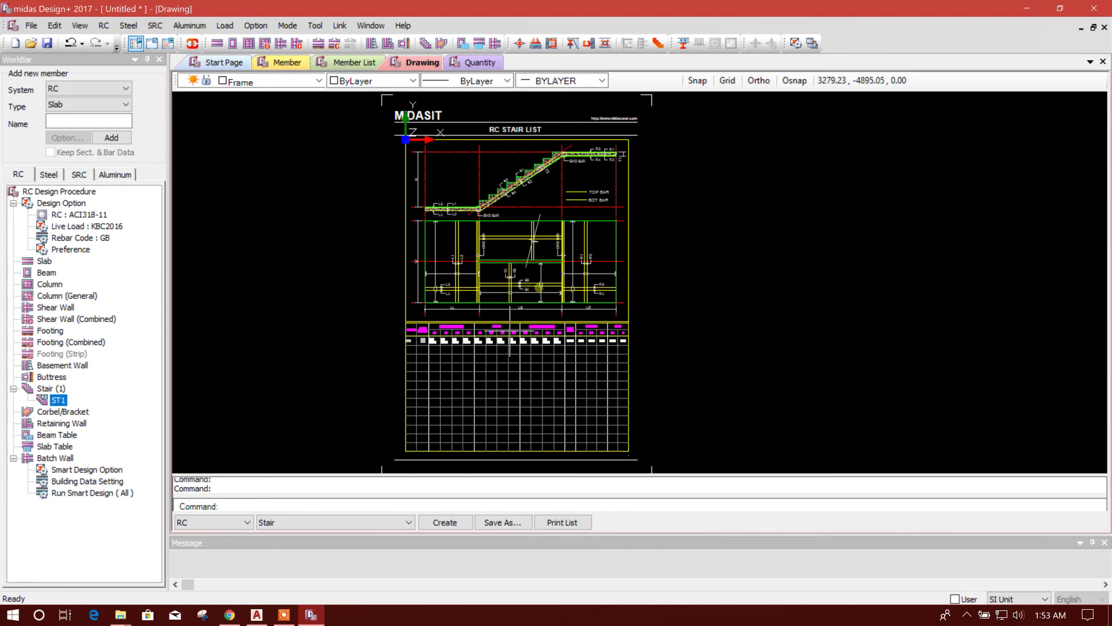
Save the stair list drawing to the Desktop as STAIR, DWG 2007 format
{"action": "left_click", "coordinate": [502, 522]}
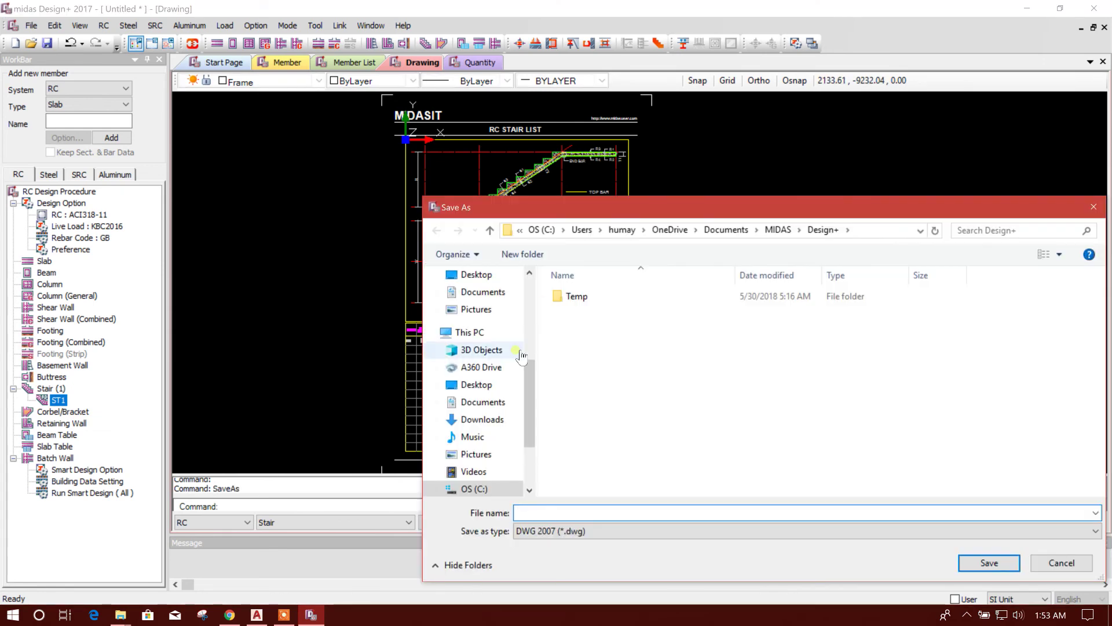
{"action": "left_click", "coordinate": [476, 275]}
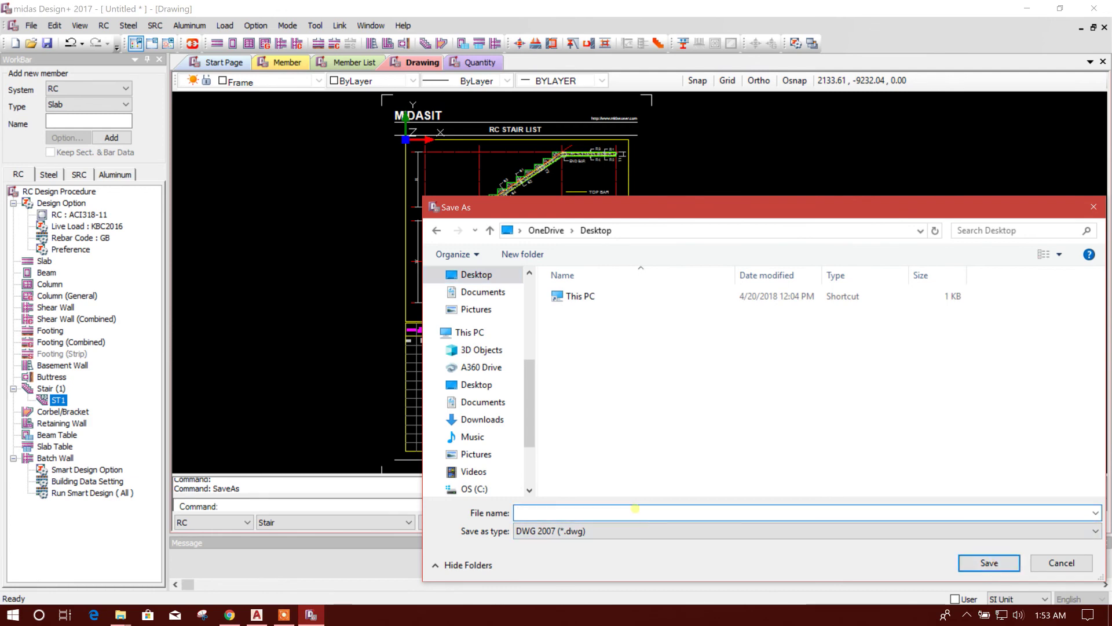
{"action": "left_click", "coordinate": [980, 559]}
Open STAIR.dwg from the desktop in AutoCAD, accepting the non-Autodesk DWG warning
{"action": "left_click", "coordinate": [1030, 11]}
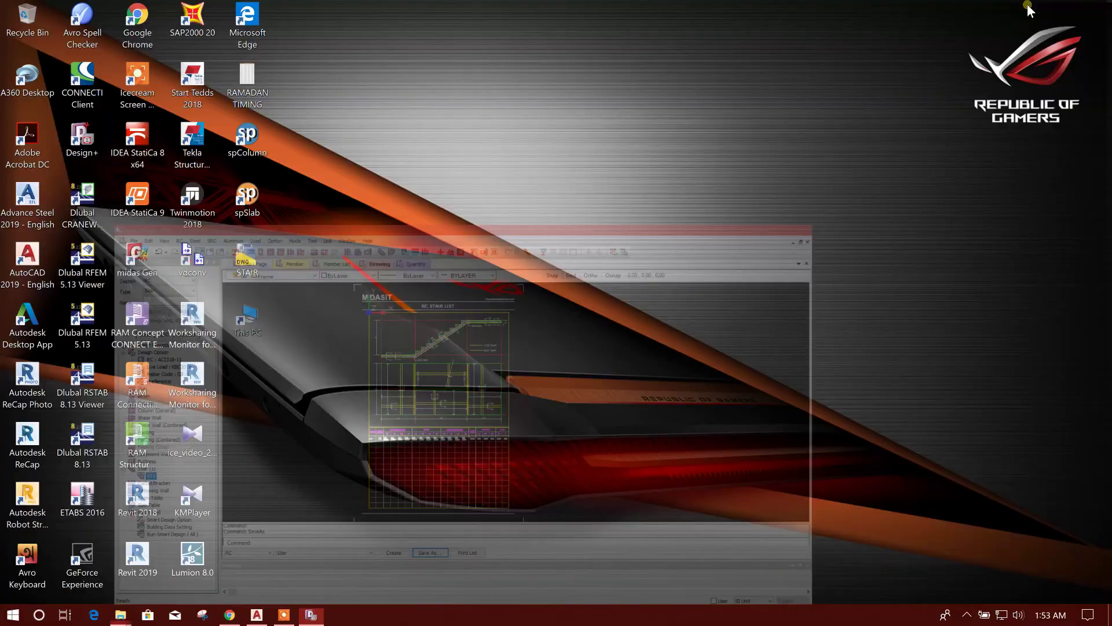
{"action": "double_click", "coordinate": [247, 261]}
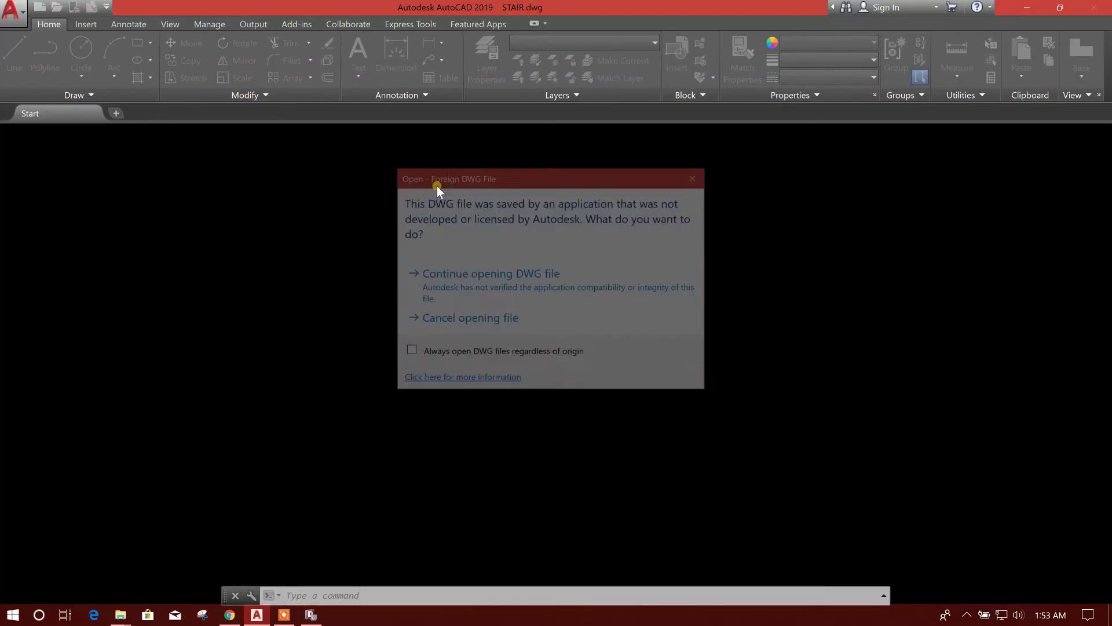
{"action": "left_click", "coordinate": [498, 287]}
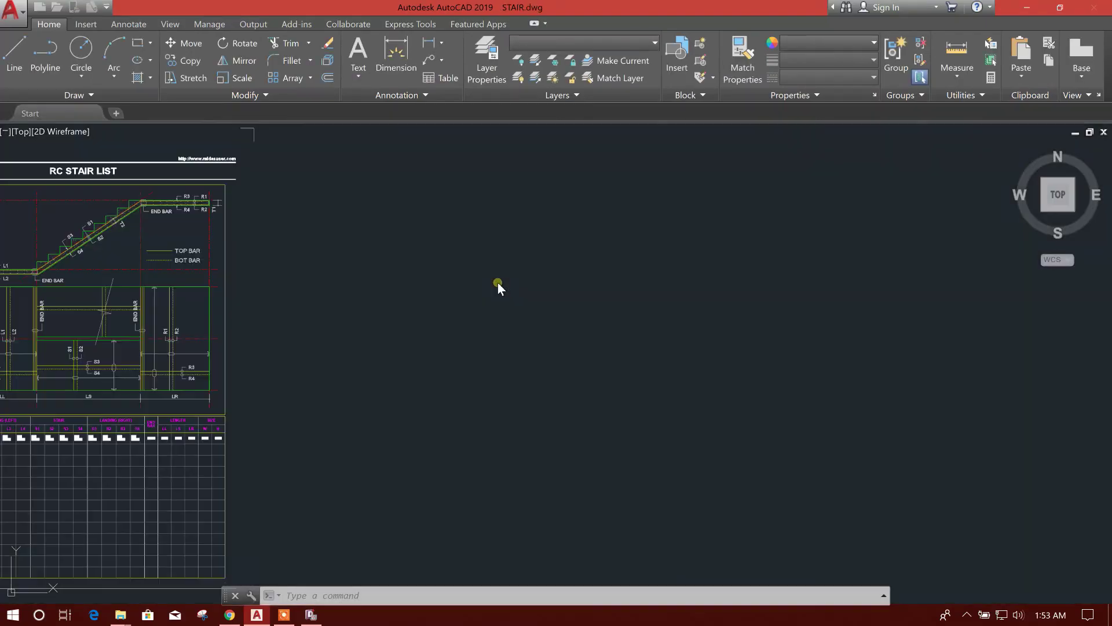
{"action": "scroll", "coordinate": [186, 300], "scroll_direction": "up", "scroll_amount": 5}
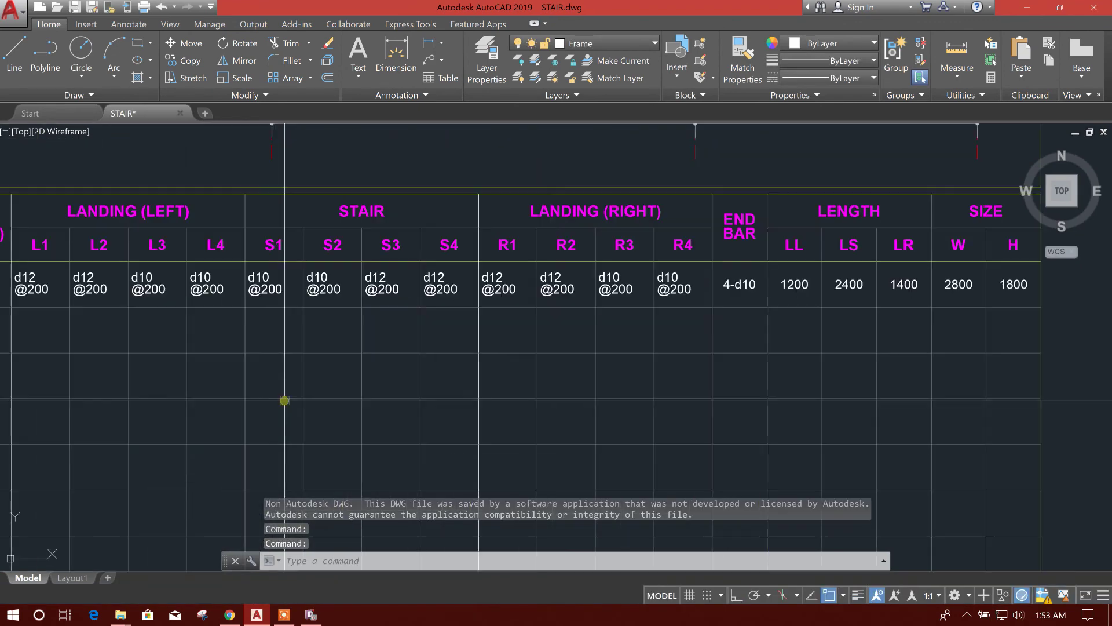
{"action": "scroll", "coordinate": [252, 304], "scroll_direction": "down", "scroll_amount": 5}
{"action": "scroll", "coordinate": [369, 302], "scroll_direction": "up", "scroll_amount": 4}
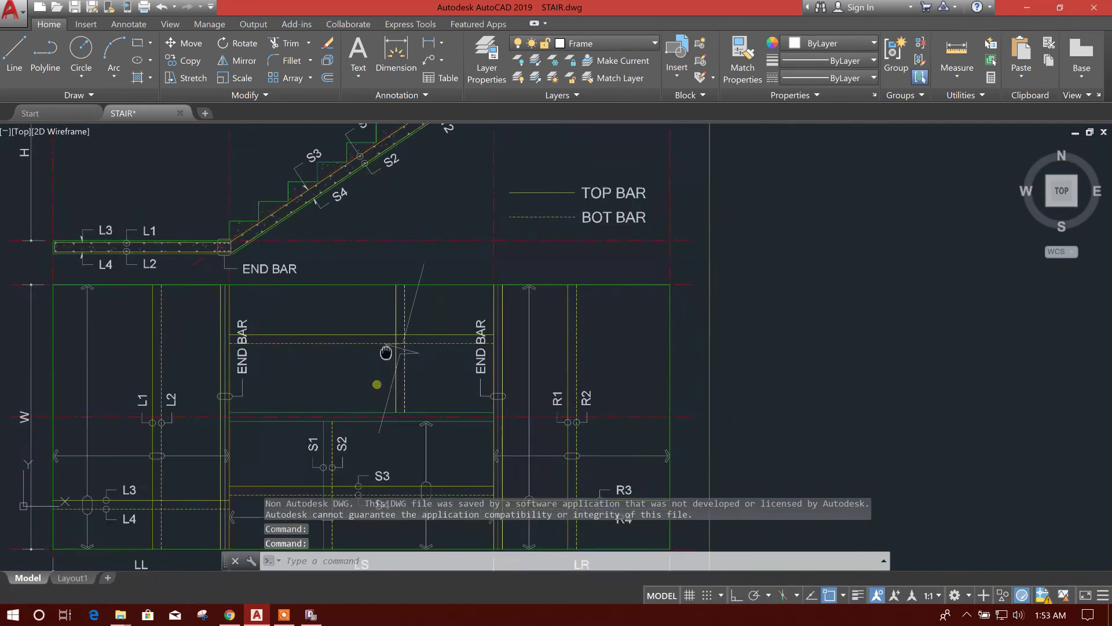
{"action": "scroll", "coordinate": [370, 302], "scroll_direction": "down", "scroll_amount": 5}
{"action": "scroll", "coordinate": [404, 362], "scroll_direction": "up", "scroll_amount": 3}
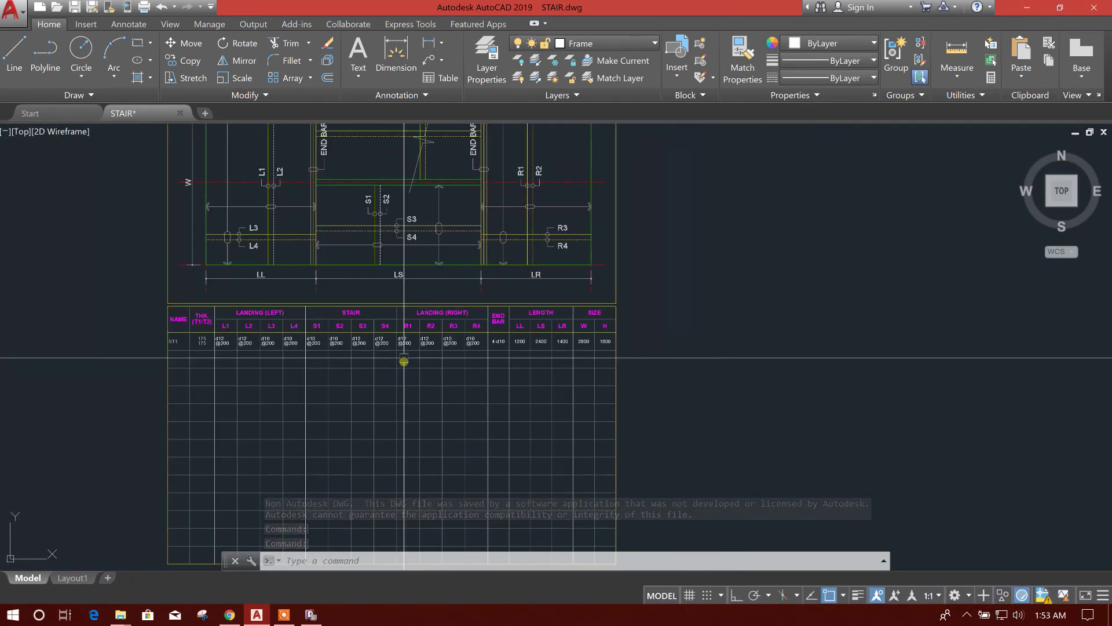
{"action": "scroll", "coordinate": [404, 356], "scroll_direction": "down", "scroll_amount": 5}
{"action": "scroll", "coordinate": [403, 353], "scroll_direction": "up", "scroll_amount": 4}
{"action": "scroll", "coordinate": [403, 352], "scroll_direction": "down", "scroll_amount": 3}
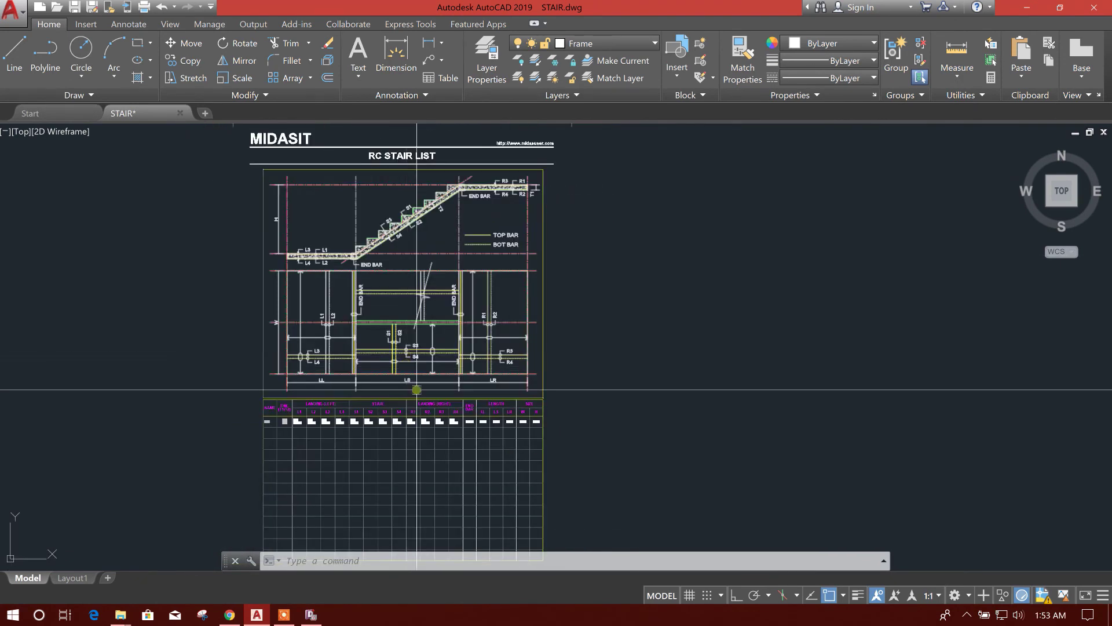
{"action": "scroll", "coordinate": [422, 368], "scroll_direction": "up", "scroll_amount": 1}
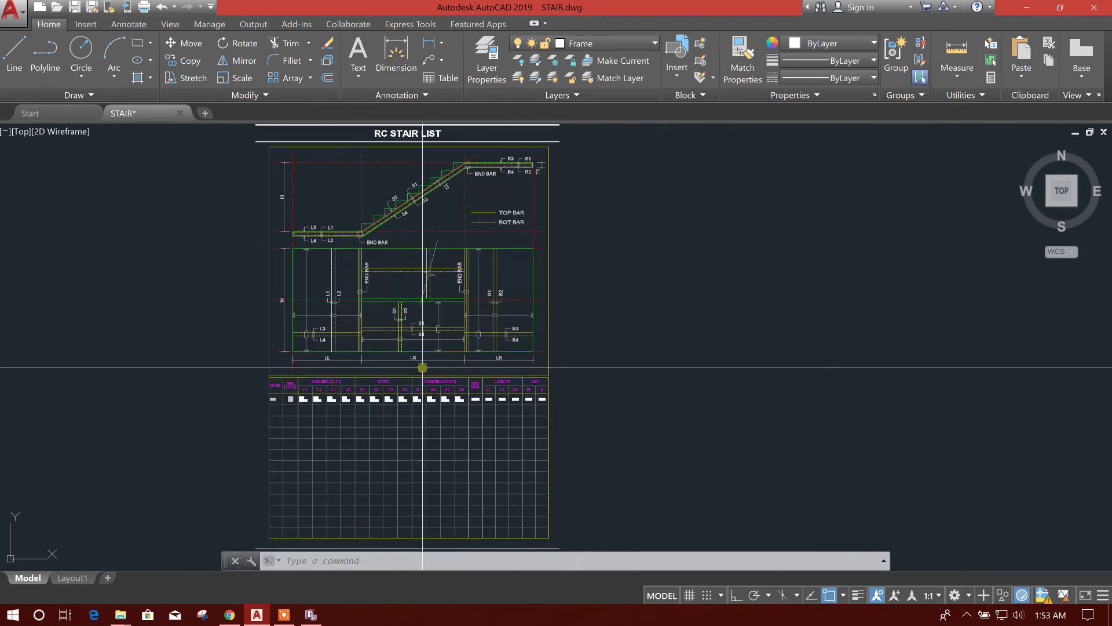